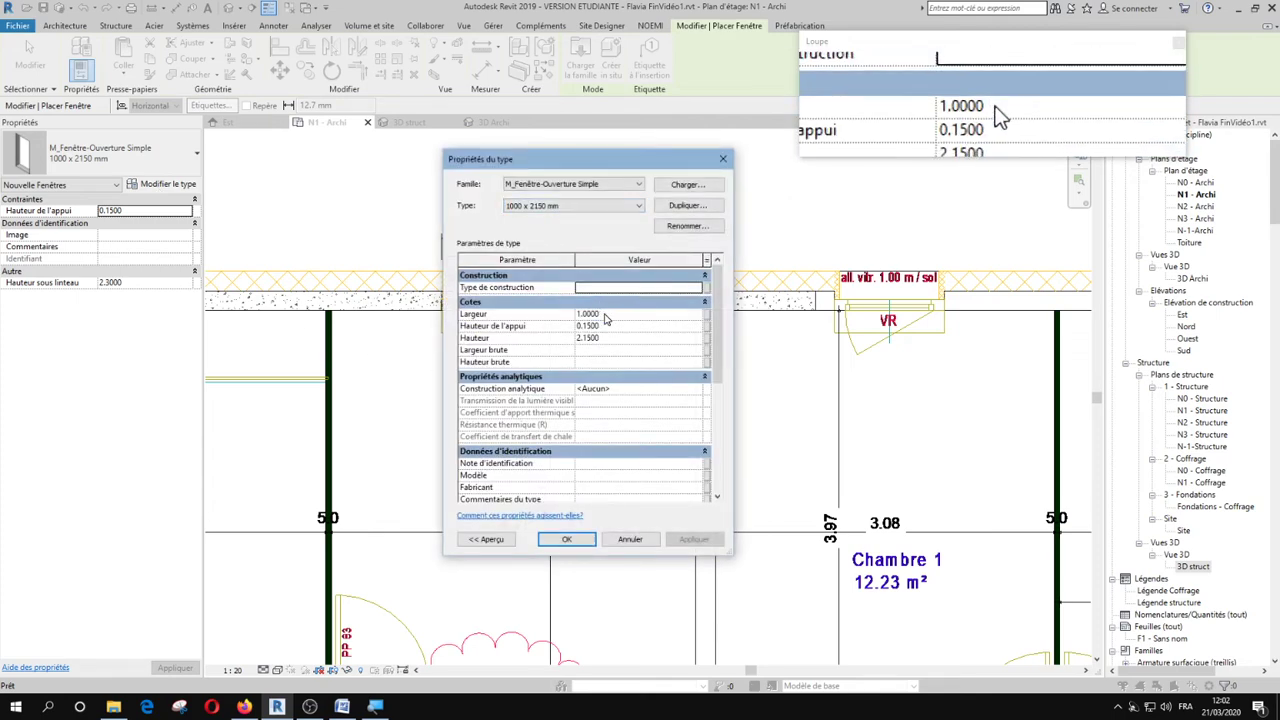
Confirm the type properties of the 1000 x 2150 mm window and place it in the concrete wall, ending the placement
click(568, 540)
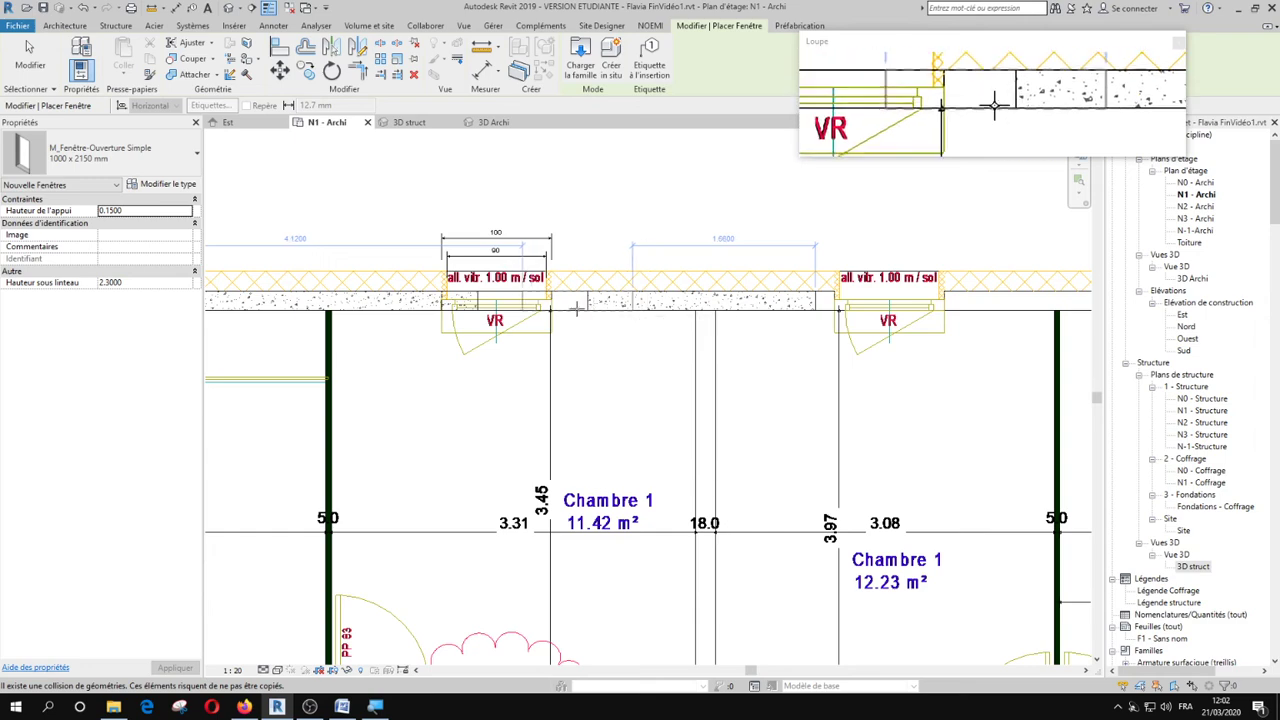
key(Escape)
key(Escape)
double_click(1192, 566)
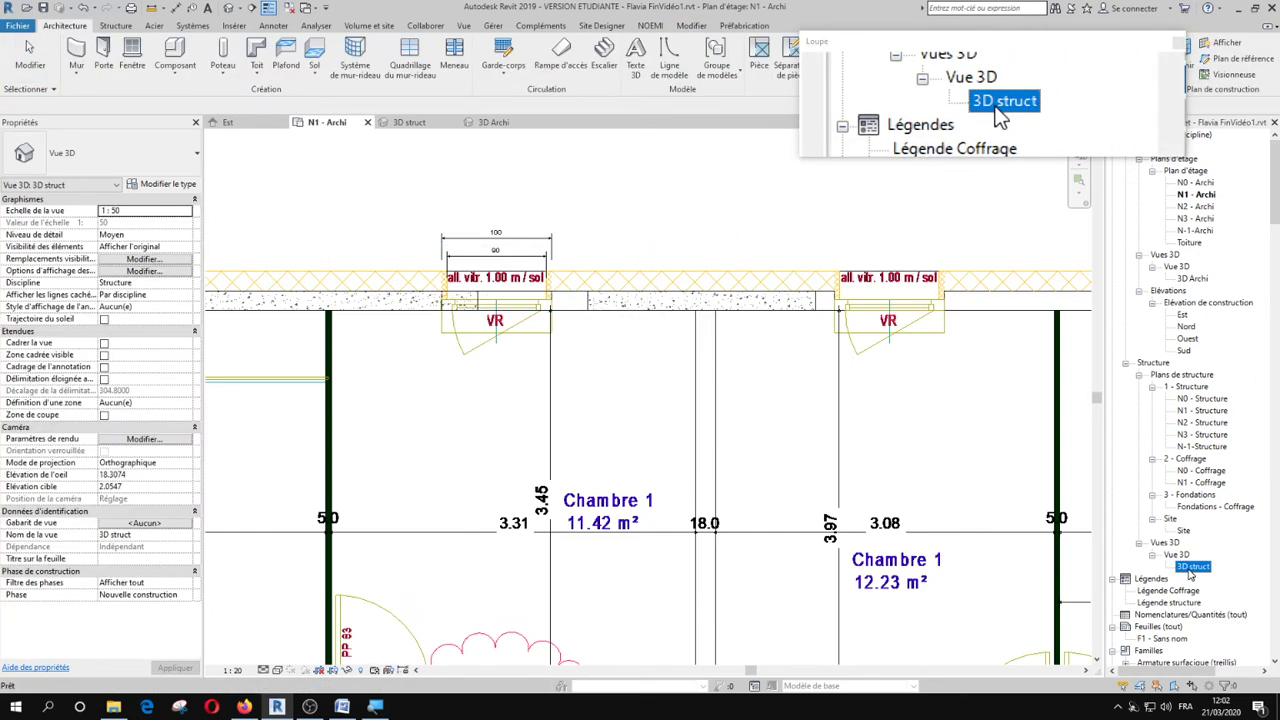
In the N1 - Archi plan, align the side edge of the new window with the opening edge on the imported DWG drawing
click(330, 123)
scroll(554, 303, up, 2)
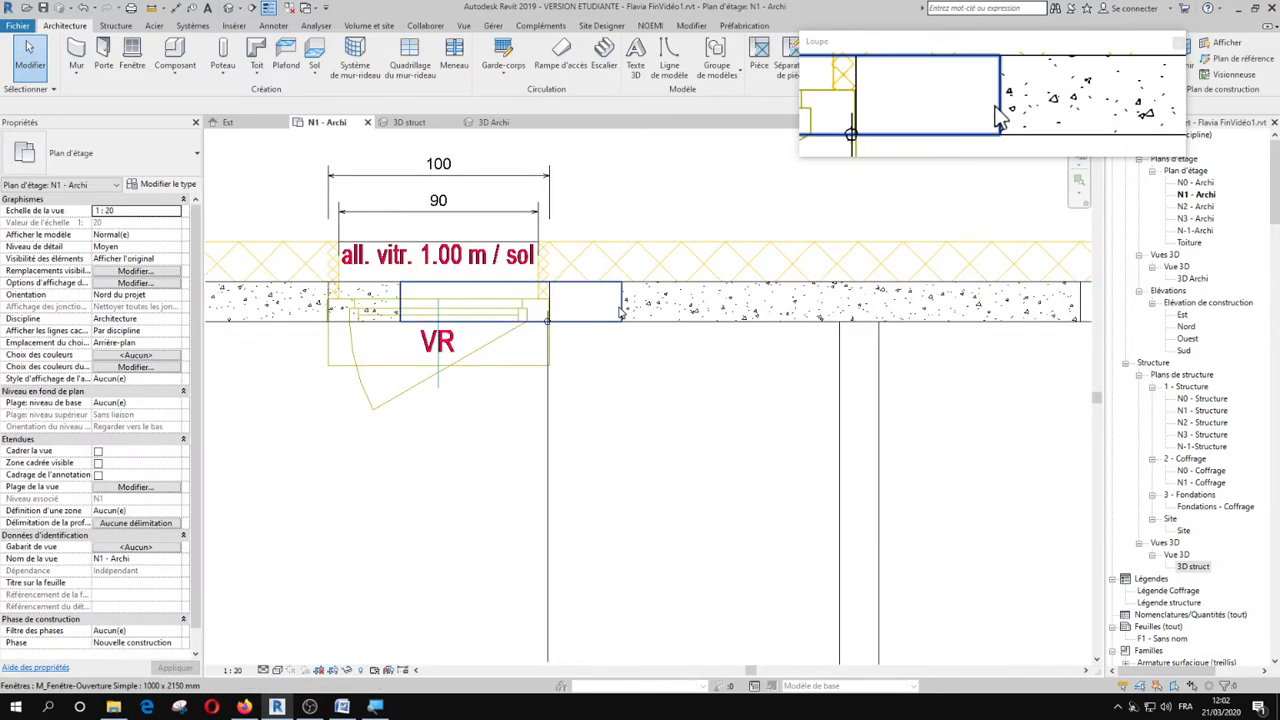
click(620, 303)
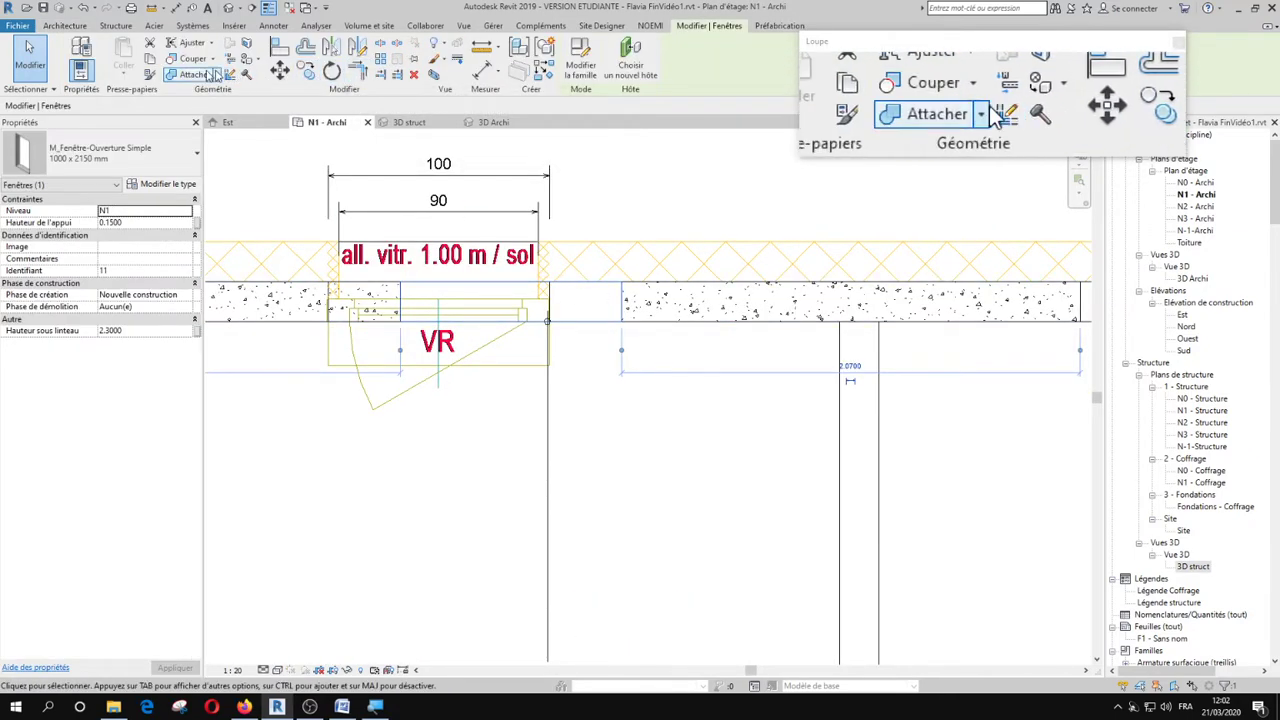
click(280, 48)
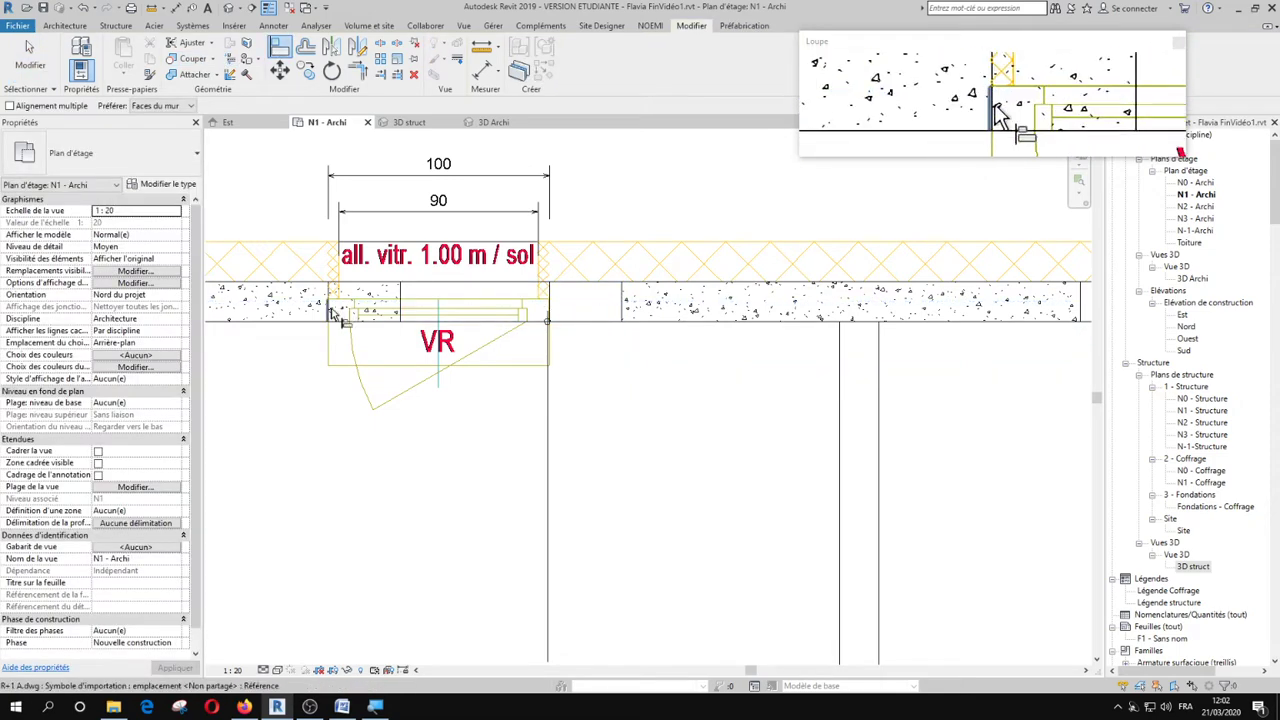
scroll(390, 295, up, 2)
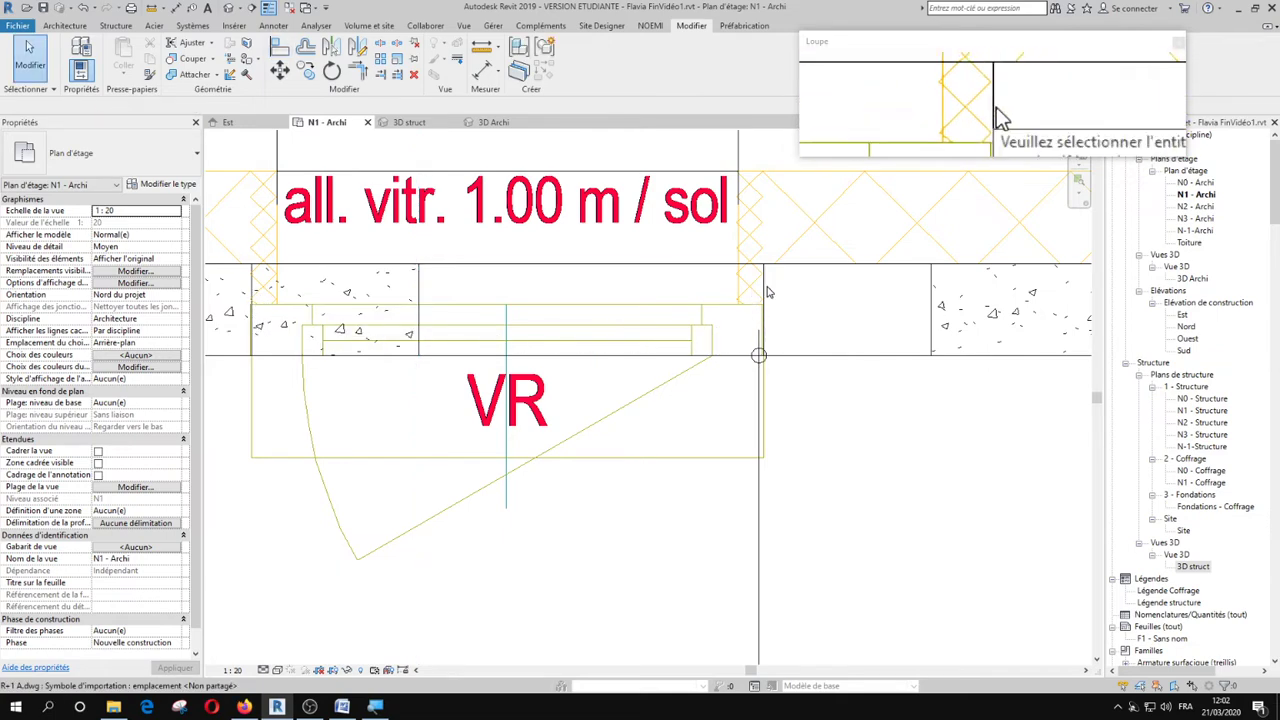
key(a)
key(l)
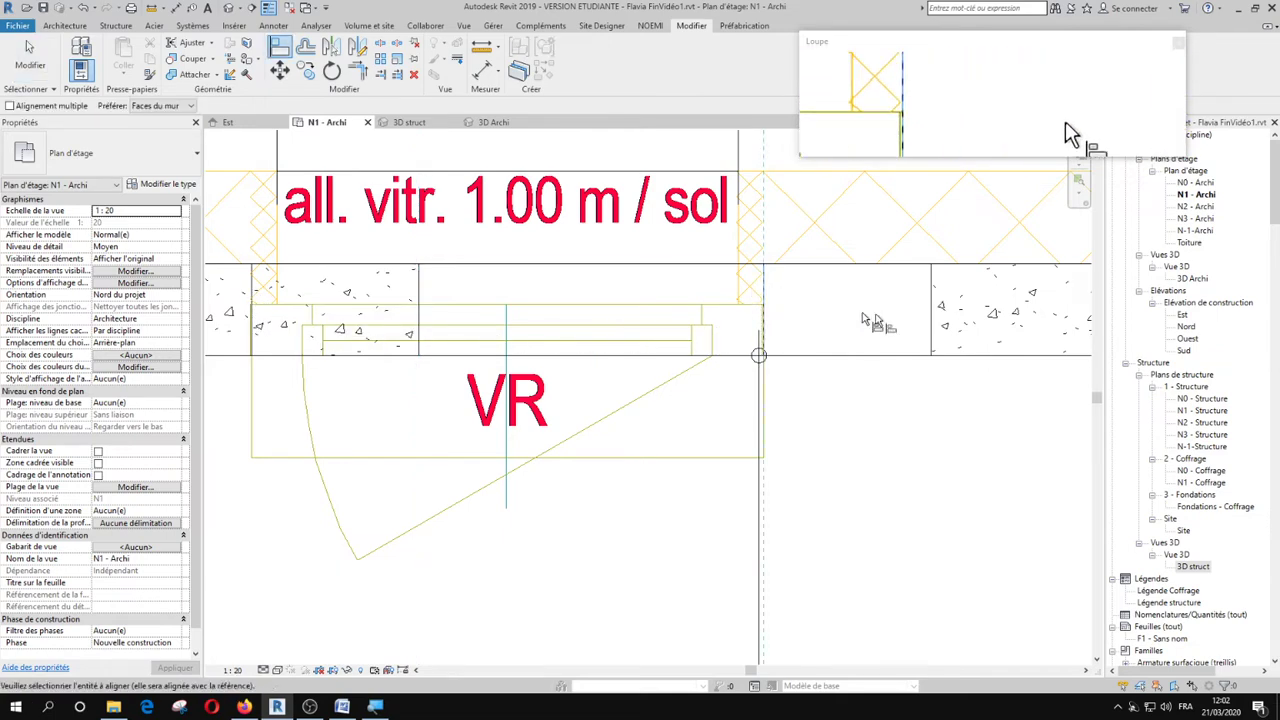
click(929, 316)
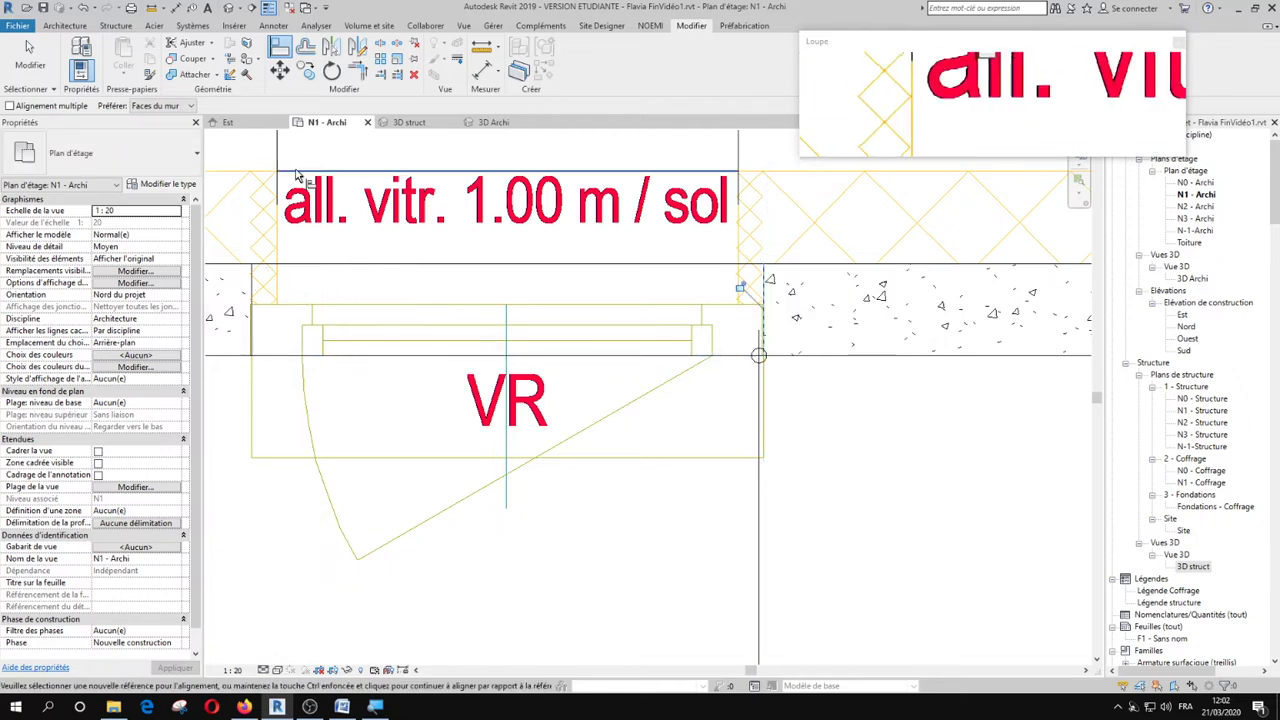
Turn off thin lines and set the N1 - Archi view's visual style to Image filaire
click(268, 9)
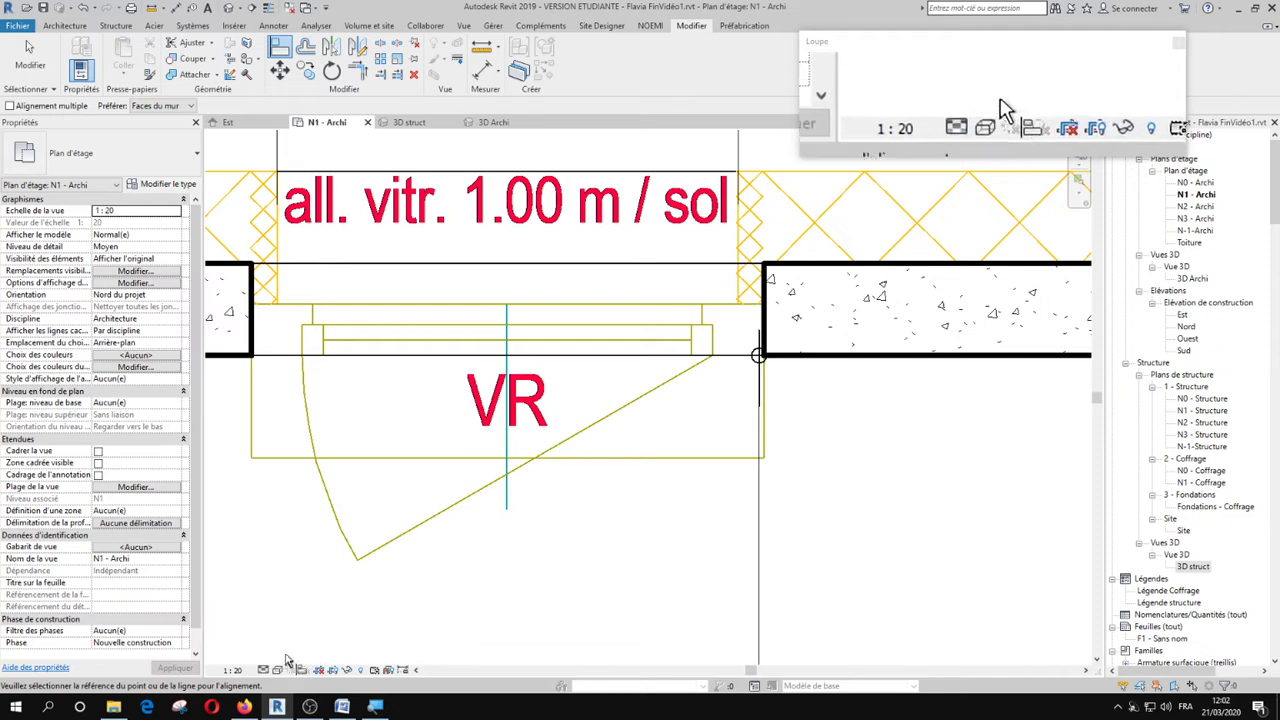
key(Escape)
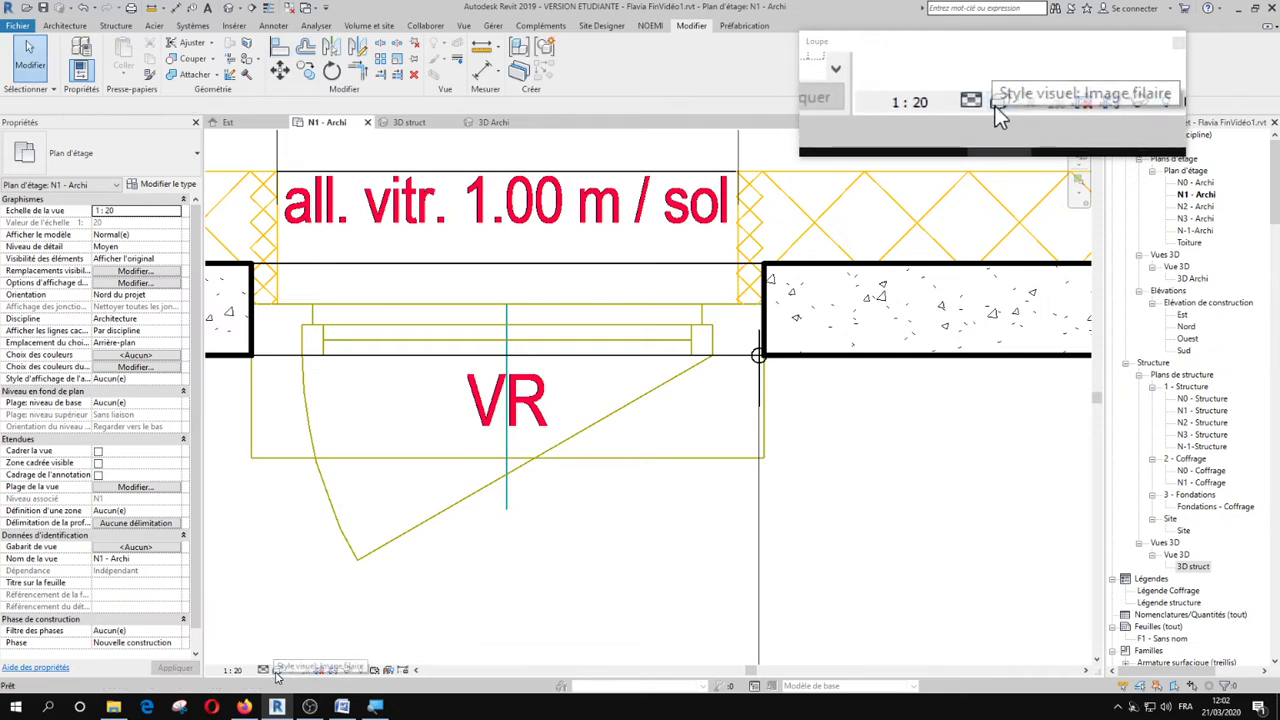
click(278, 672)
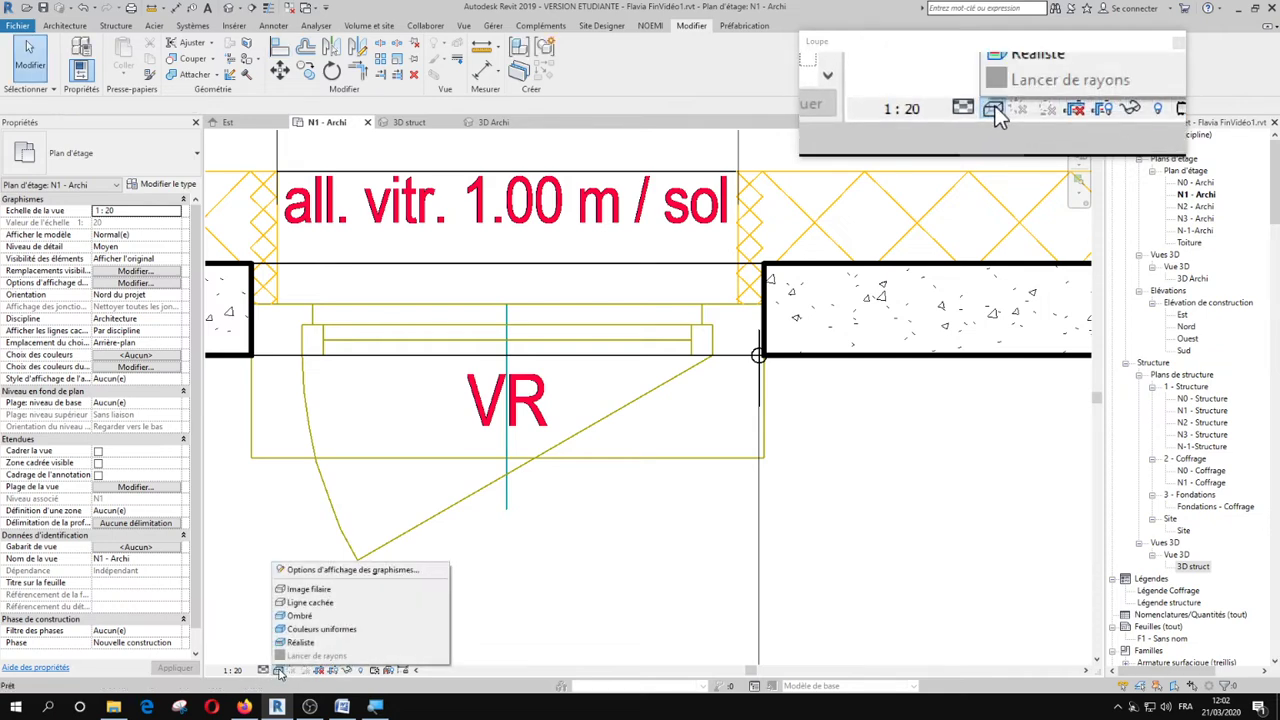
click(338, 592)
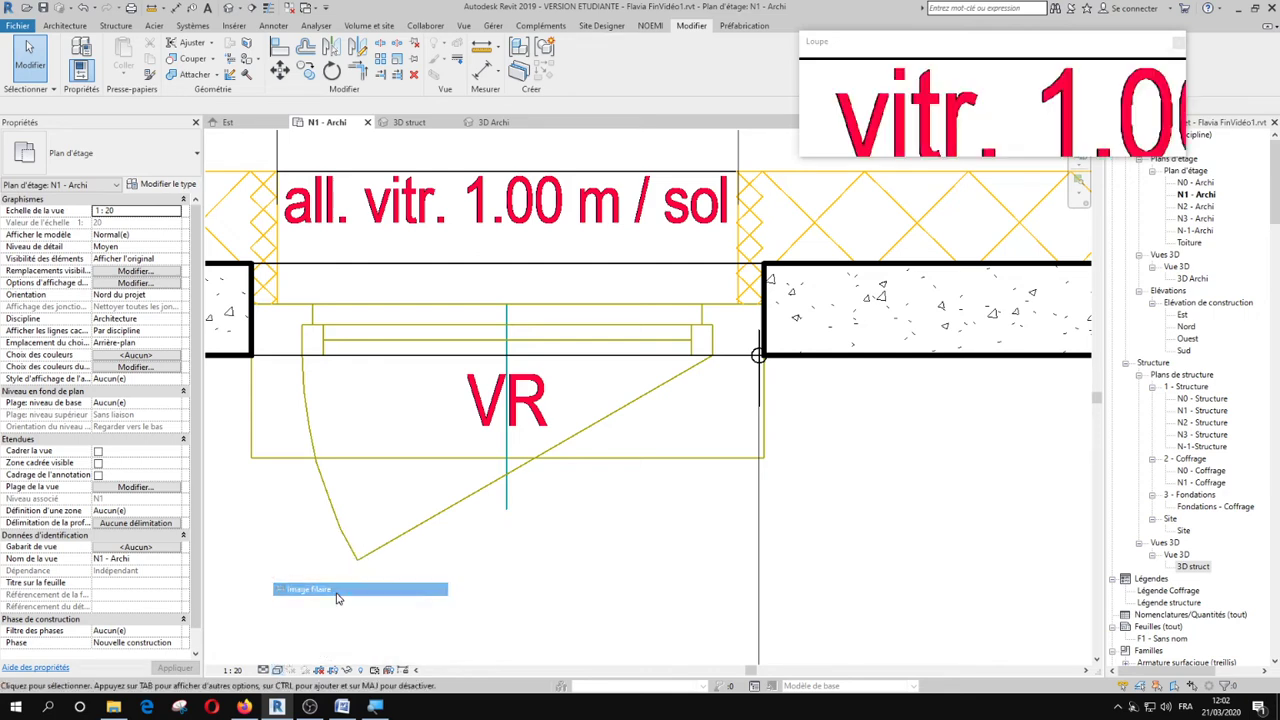
Shift the window along the wall and compare the Ligne cachée visual style with Image filaire on the underlying DWG
click(727, 367)
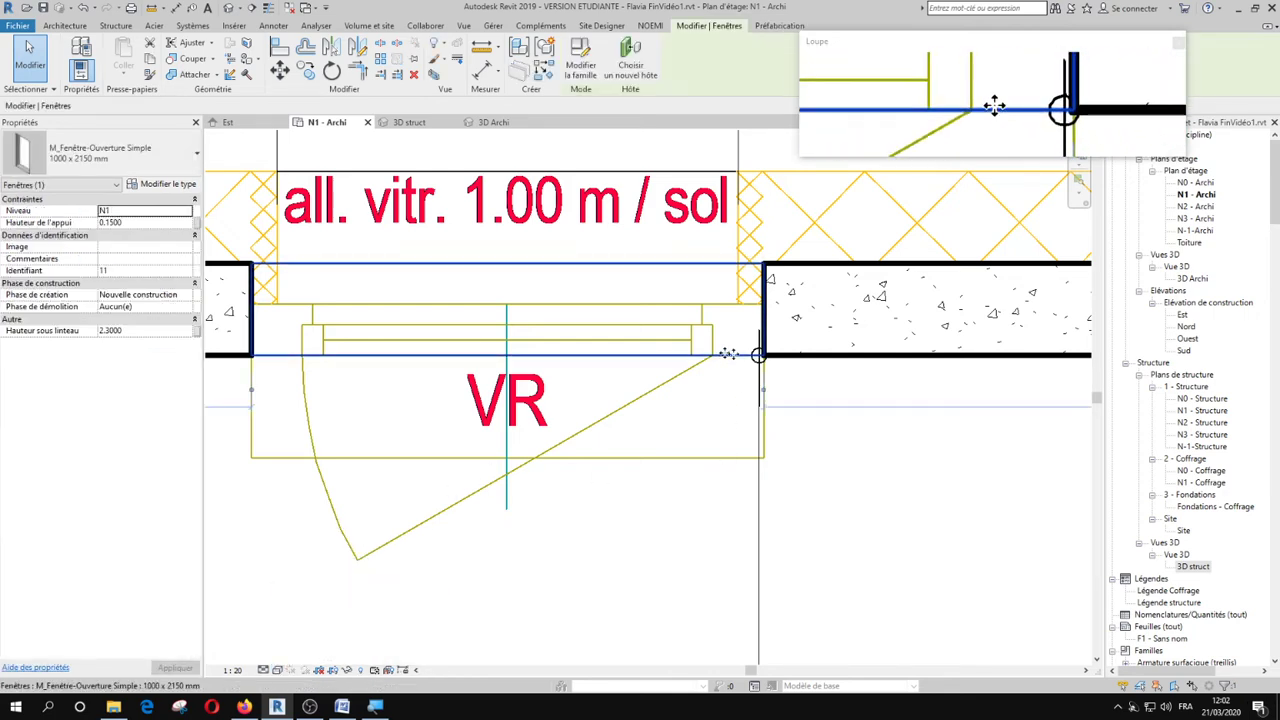
drag(726, 356, 815, 368)
click(279, 670)
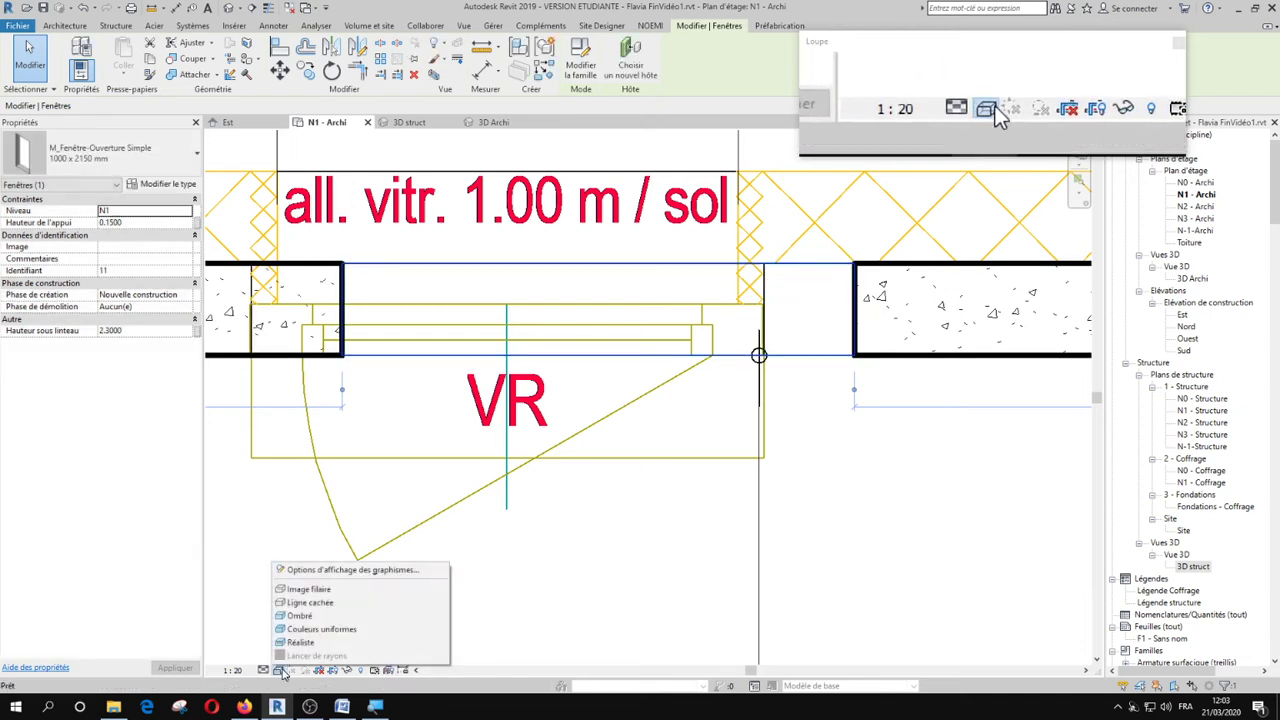
click(309, 604)
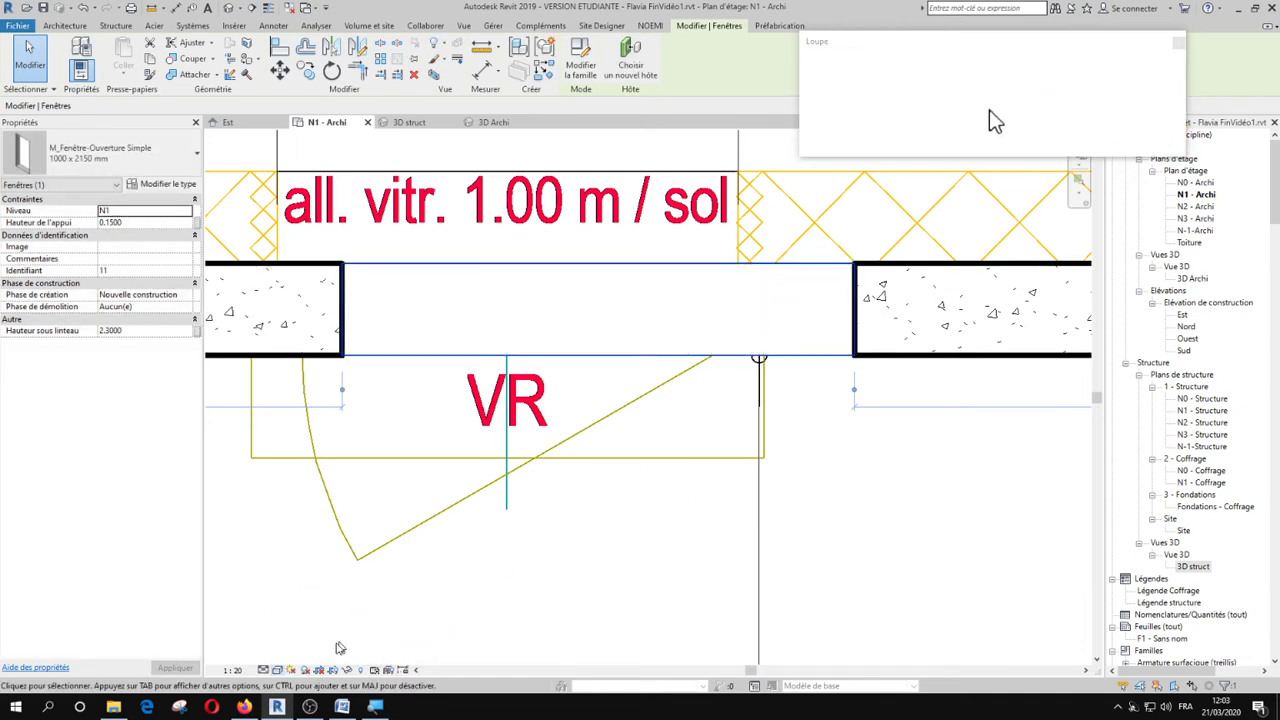
click(278, 670)
click(318, 592)
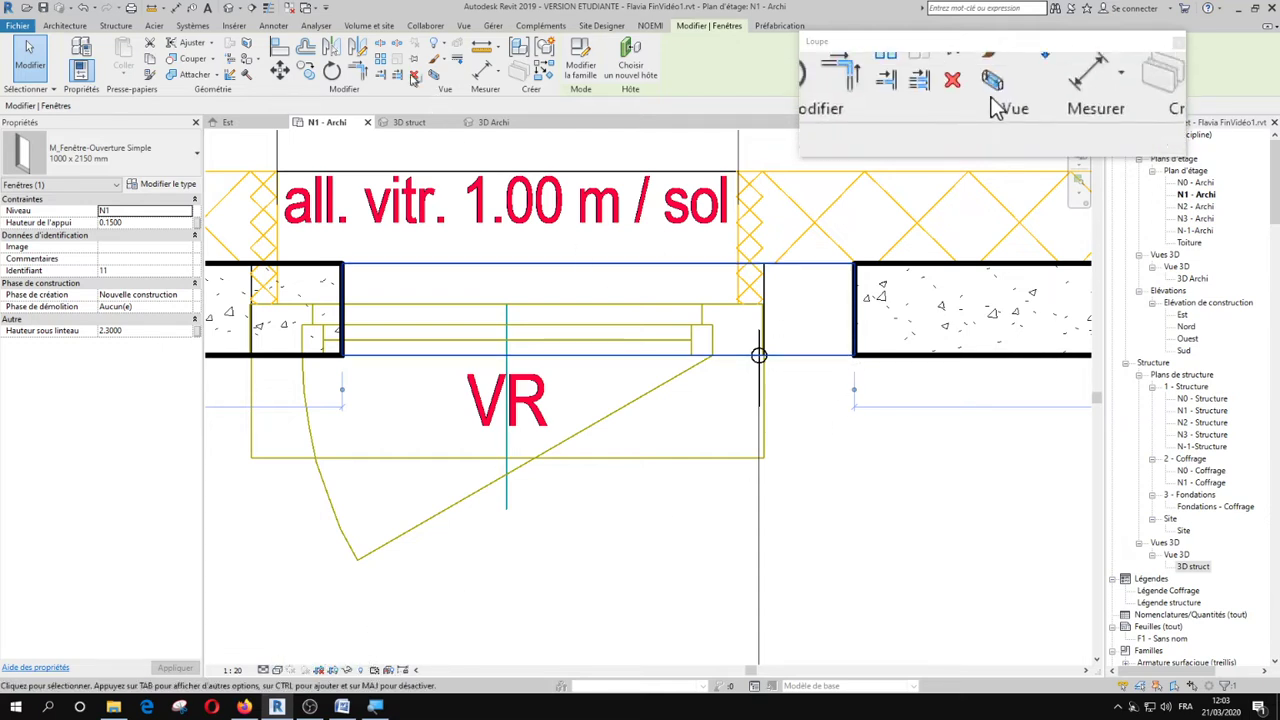
Realign the shifted window's side edge with the opening edge on the DWG and leave the Align tool
key(Escape)
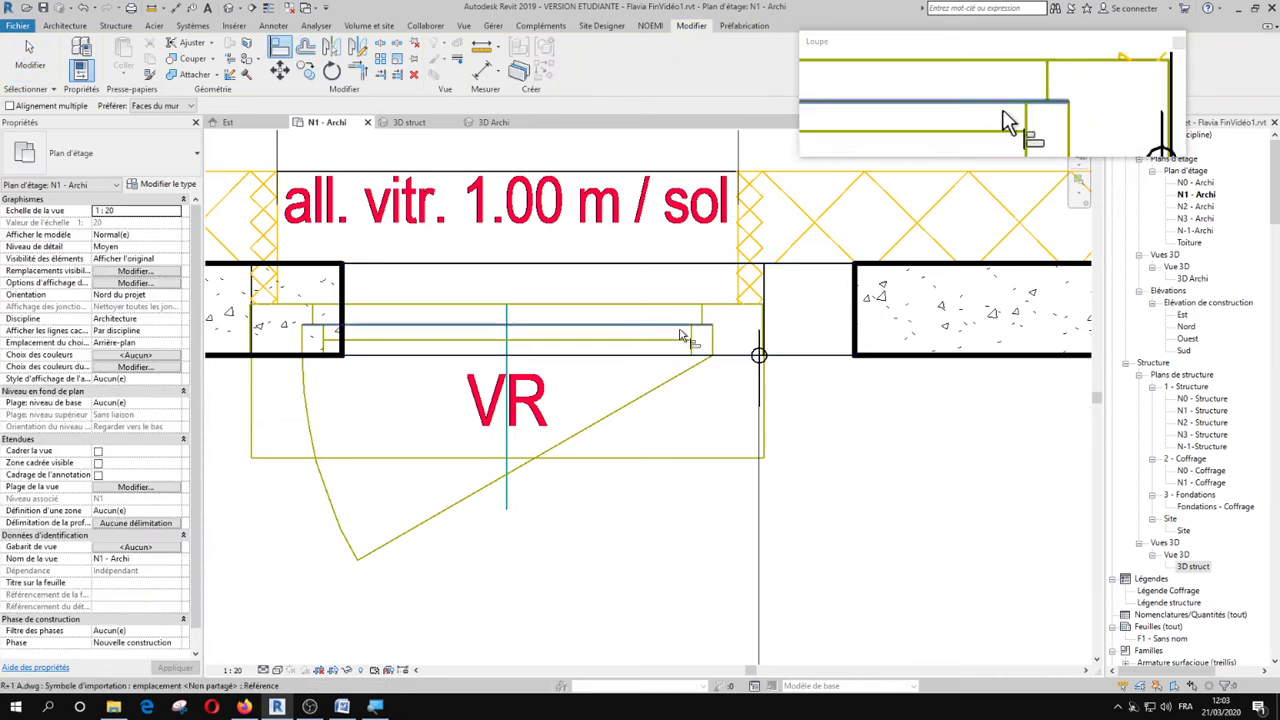
click(767, 294)
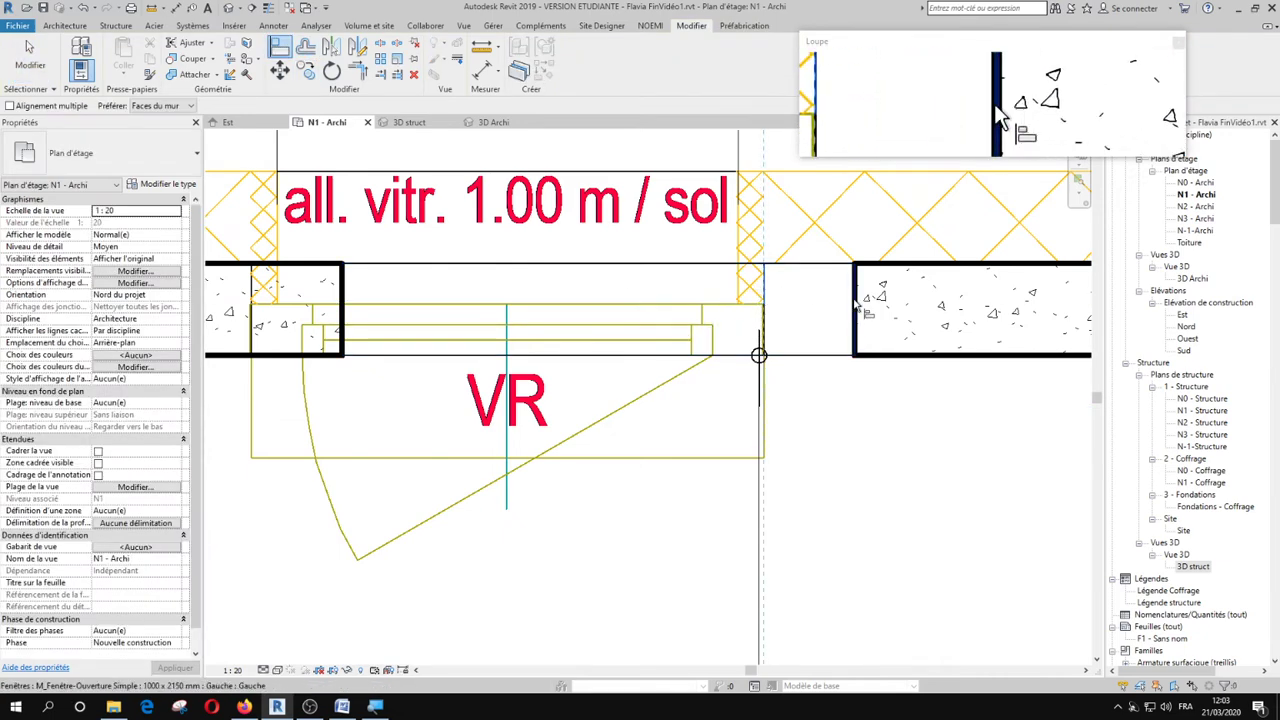
click(852, 314)
key(Escape)
key(Escape)
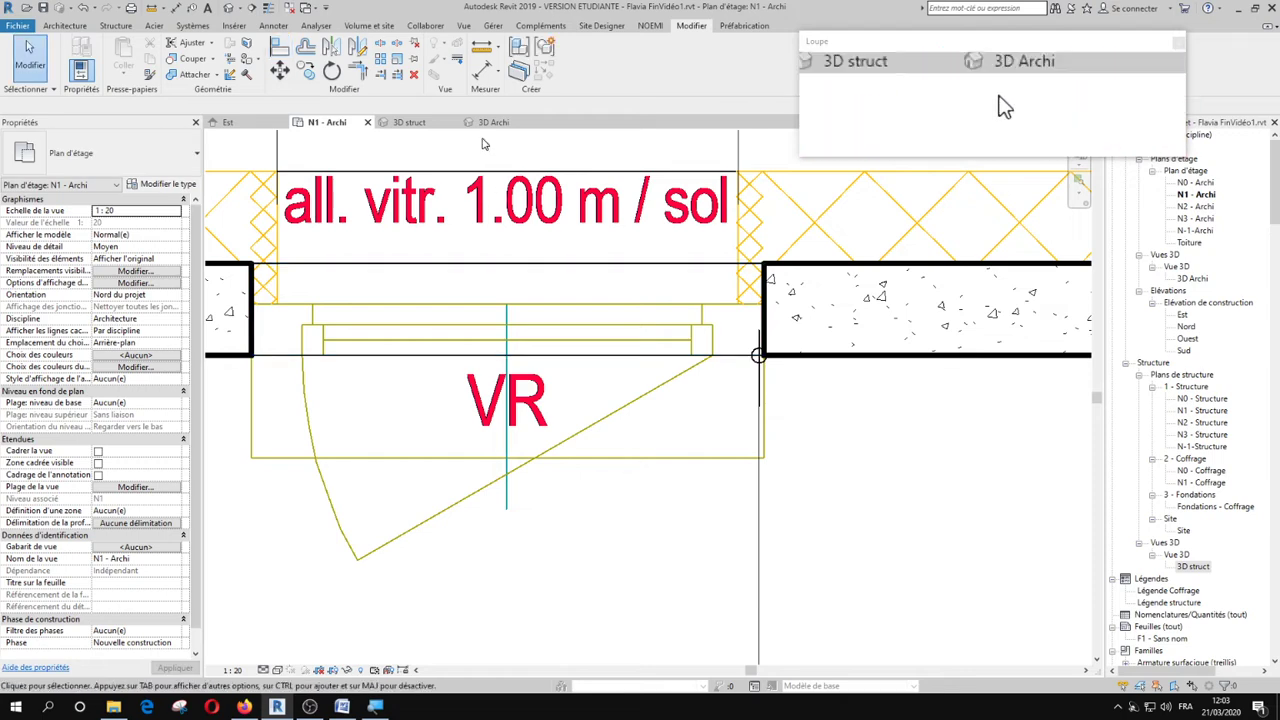
Display the wall in the 3D Archi and 3D struct views and disable the Structure property of the Voile BA 18 wall
click(492, 123)
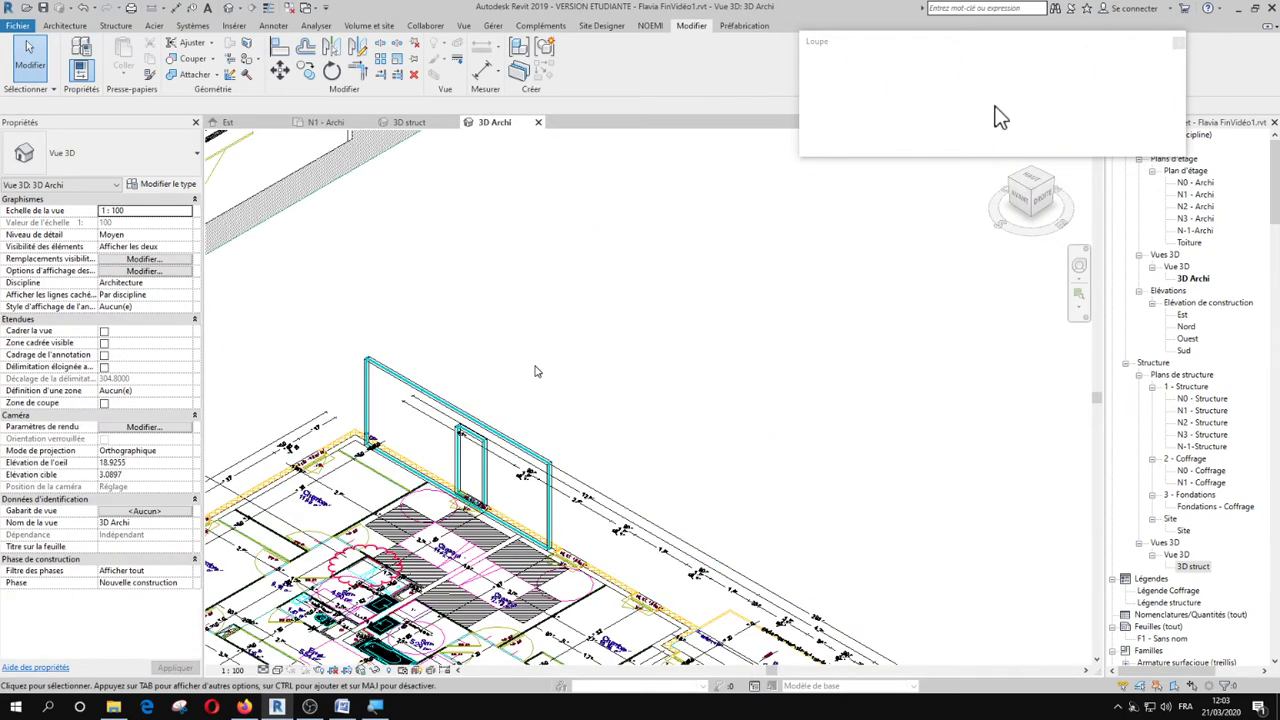
click(409, 123)
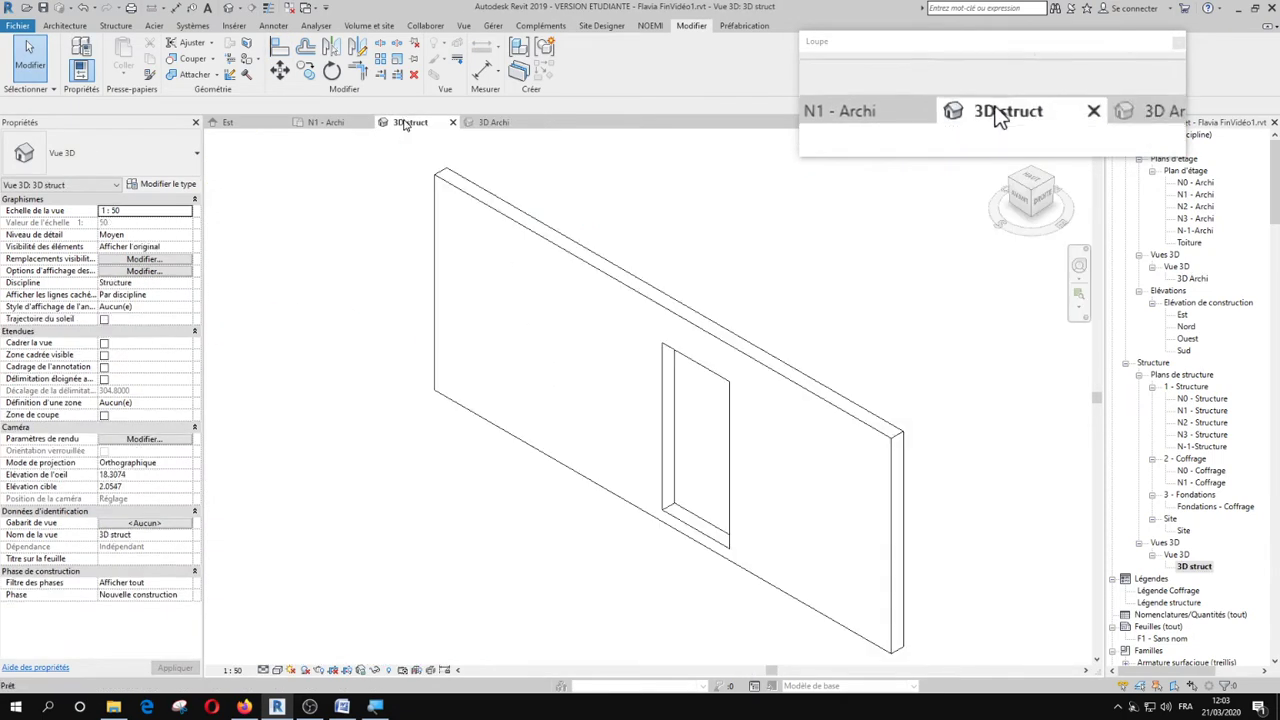
click(476, 210)
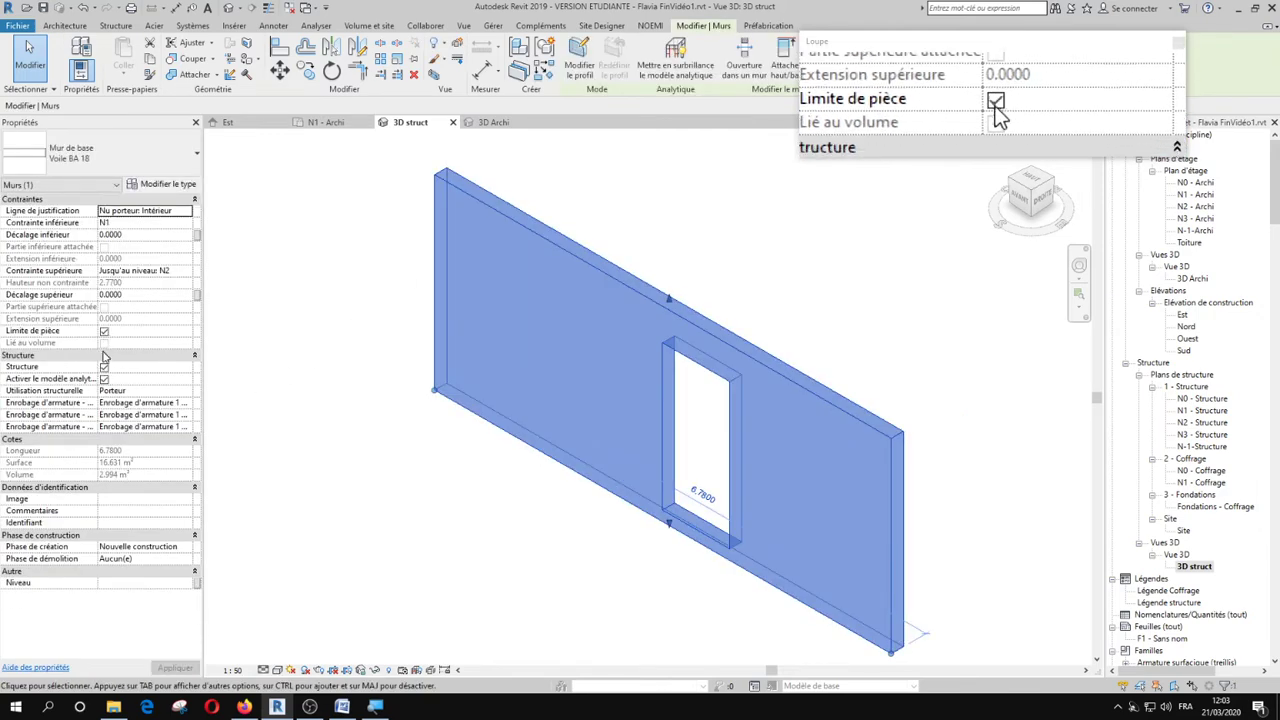
click(104, 367)
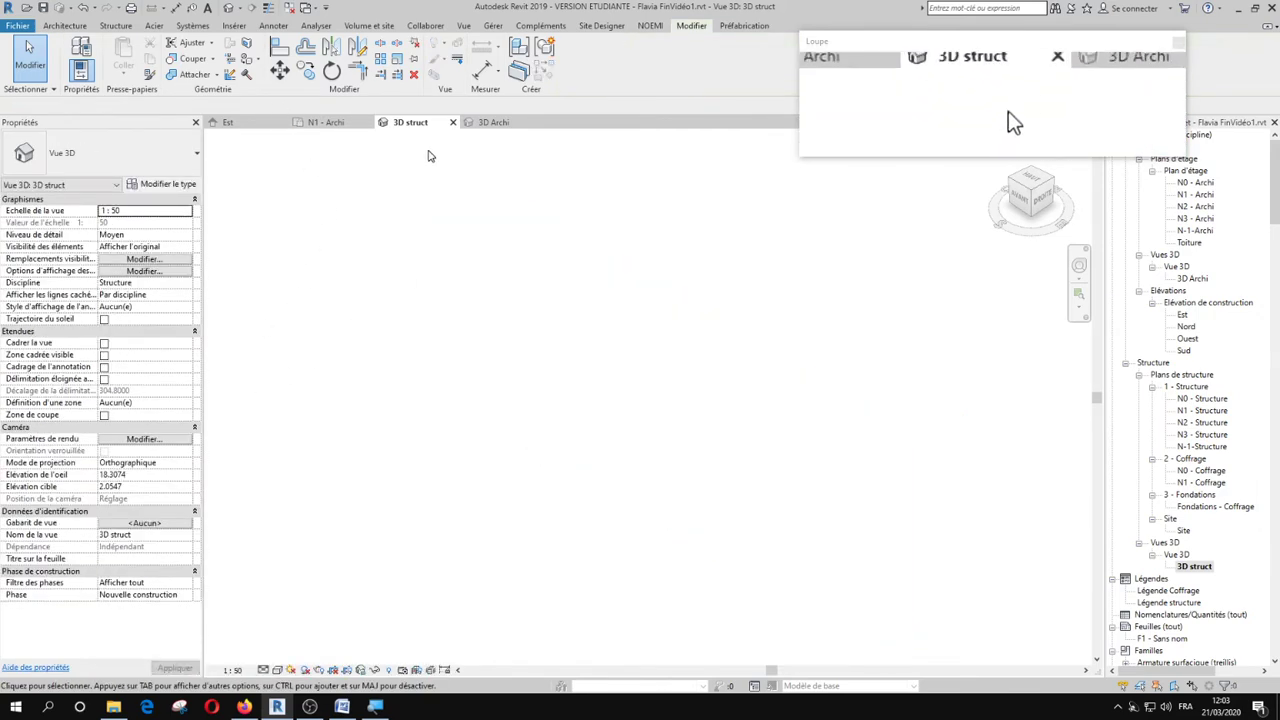
Examine the non-structural wall's properties in the 3D Archi view and check its display in the 3D struct view
click(494, 122)
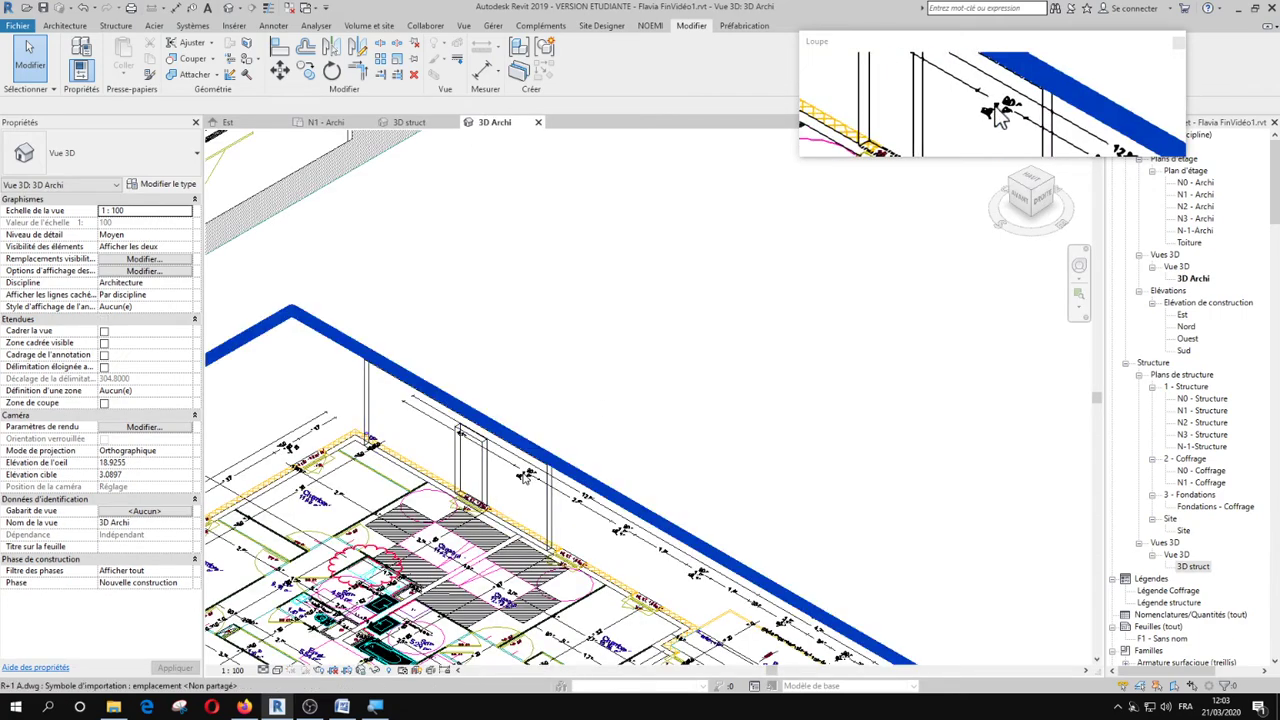
click(547, 500)
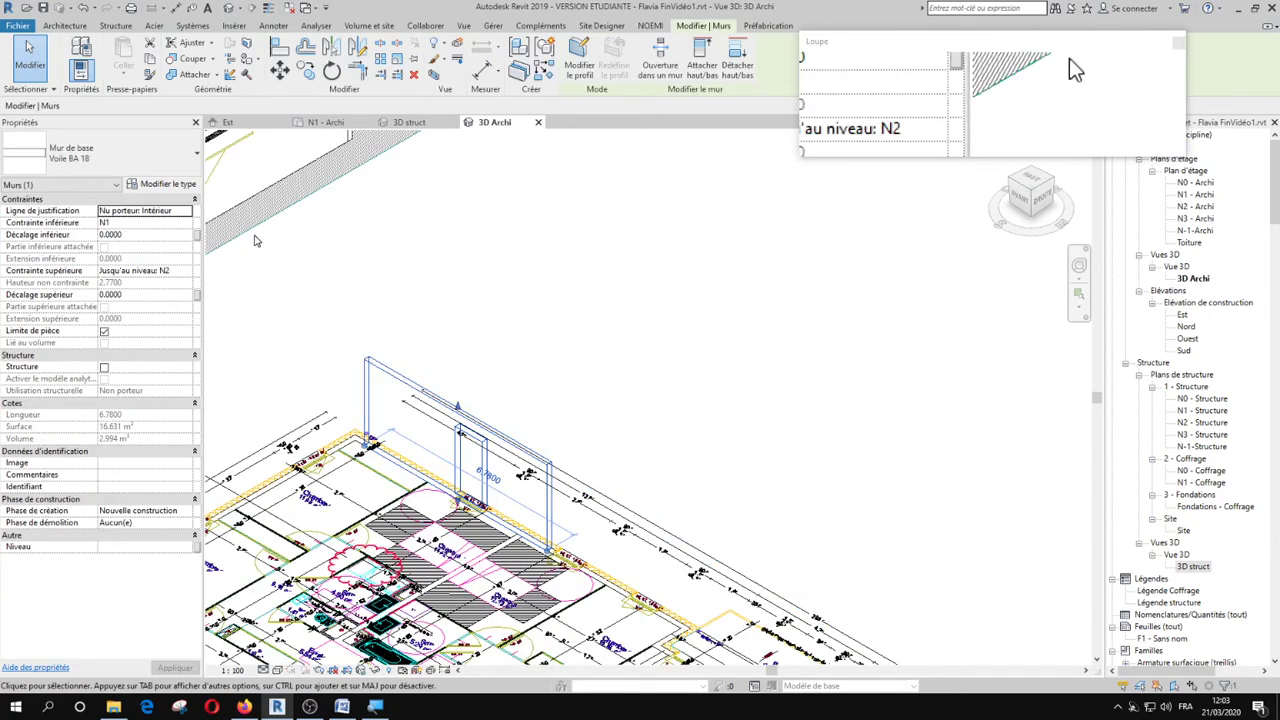
click(406, 154)
click(409, 122)
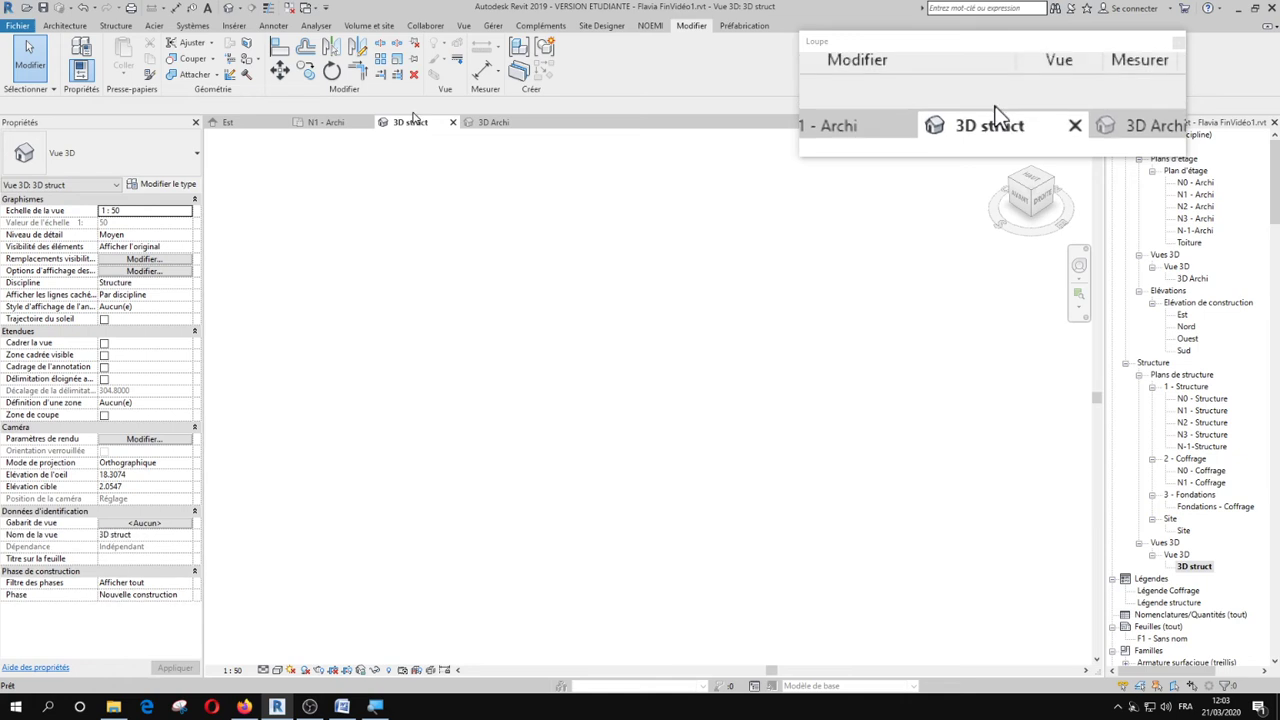
Review the available wall creation options, including Mur architectural and Mur porteur, without starting a wall
click(64, 25)
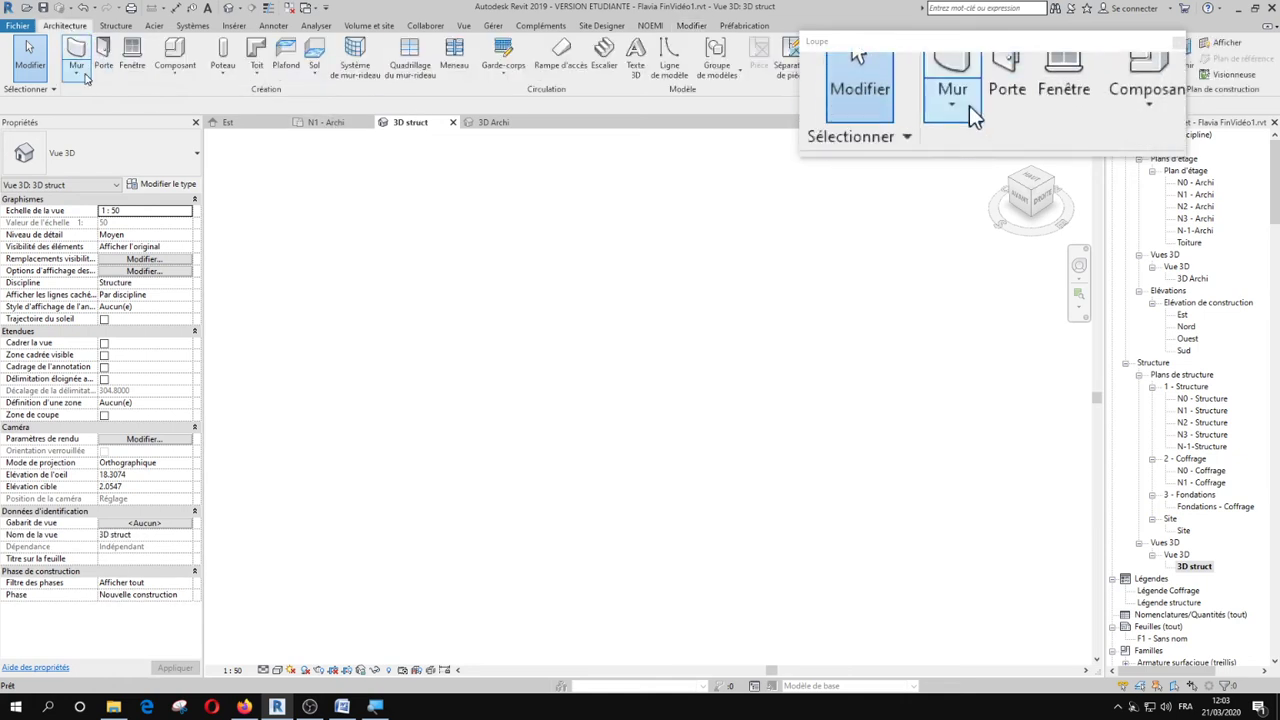
click(84, 54)
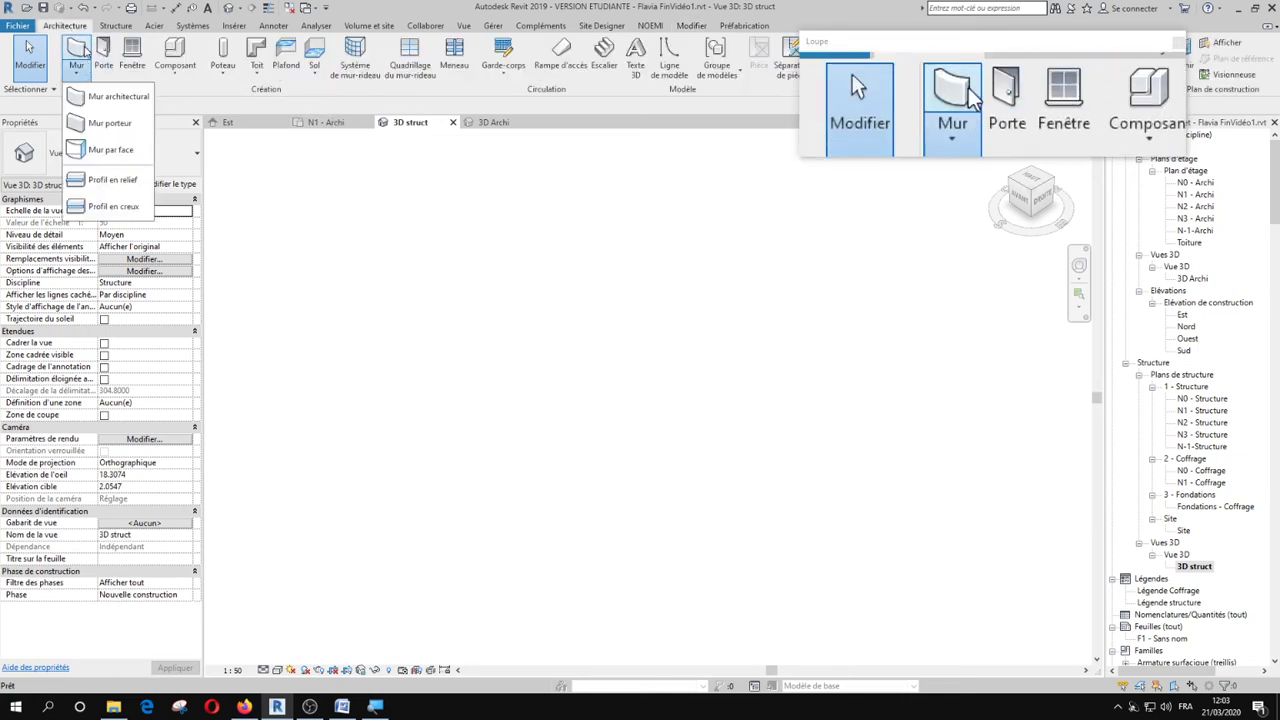
click(344, 222)
Enable the Structure property of the Voile BA 18 wall in the 3D Archi view and deselect it
click(493, 122)
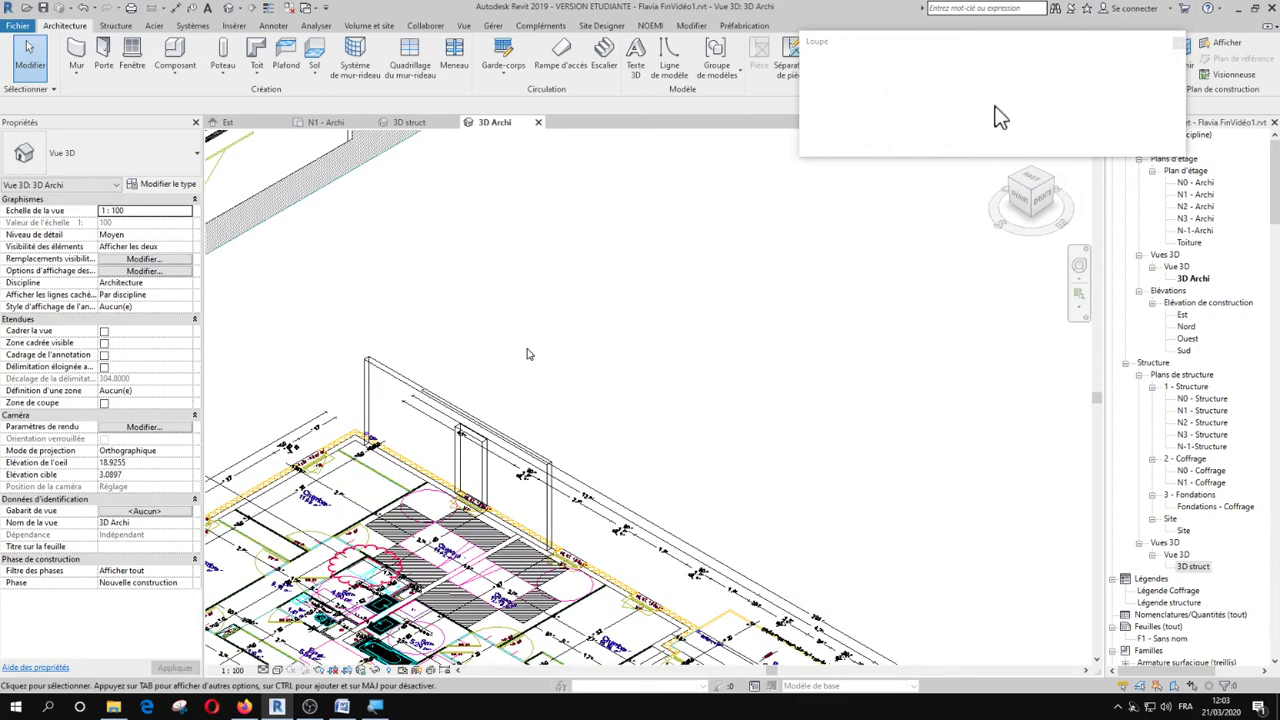
click(550, 461)
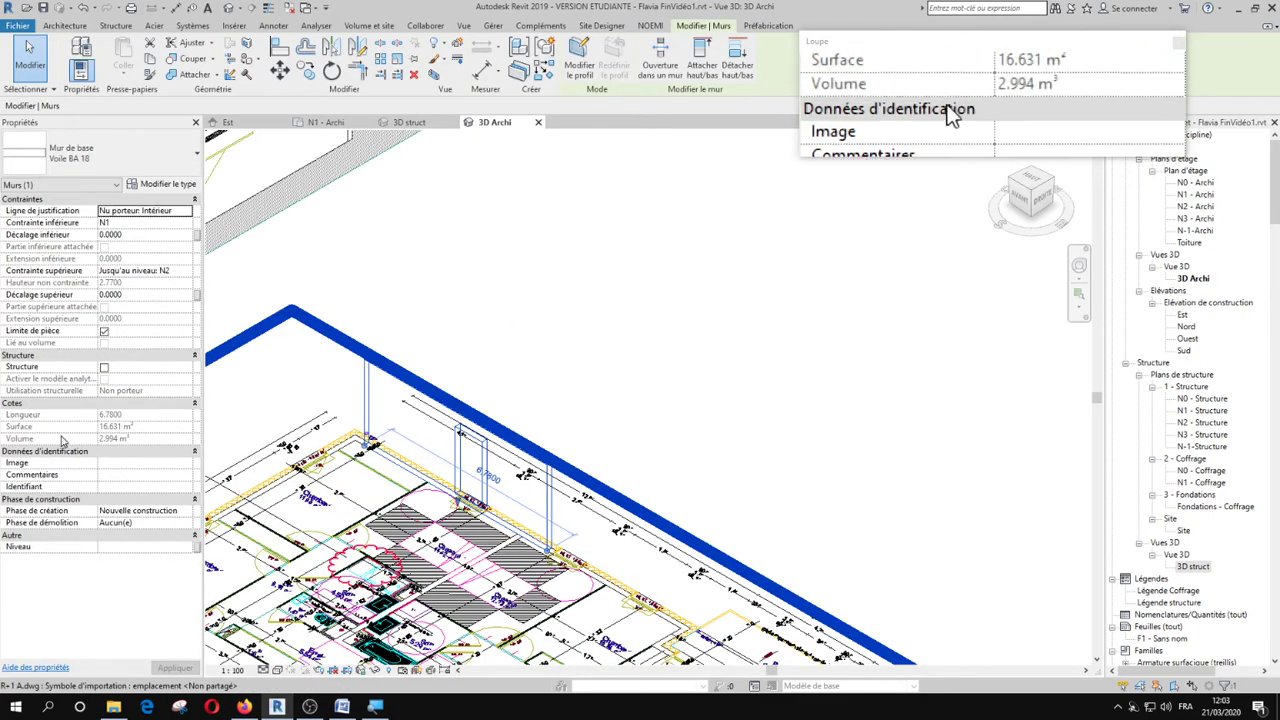
click(104, 368)
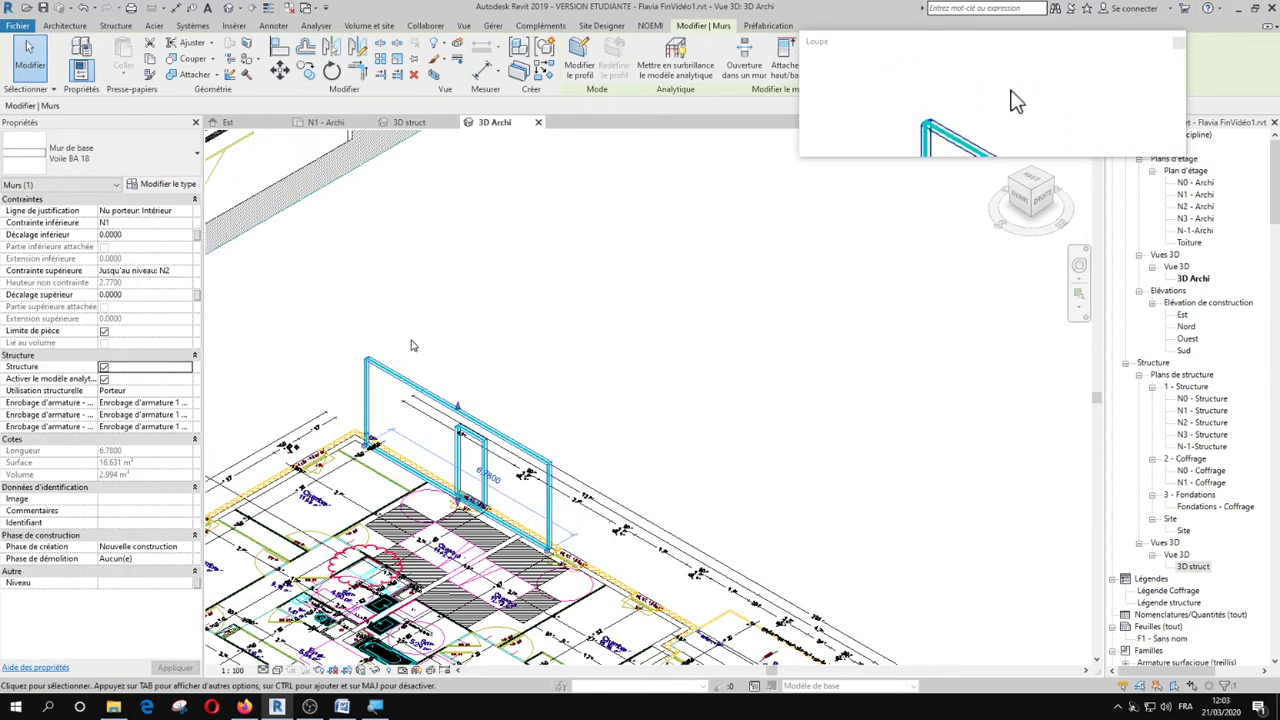
click(393, 404)
Hide the analytical model in the 3D Archi view
scroll(393, 404, up, 5)
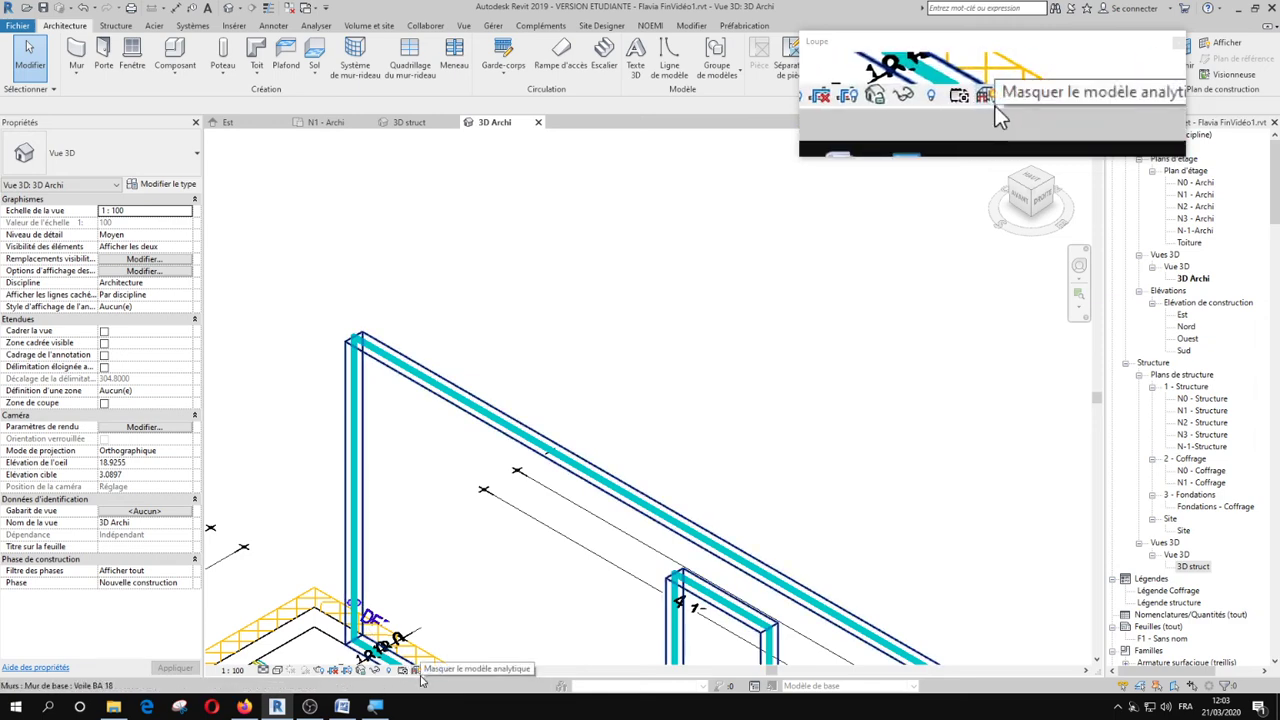
click(416, 674)
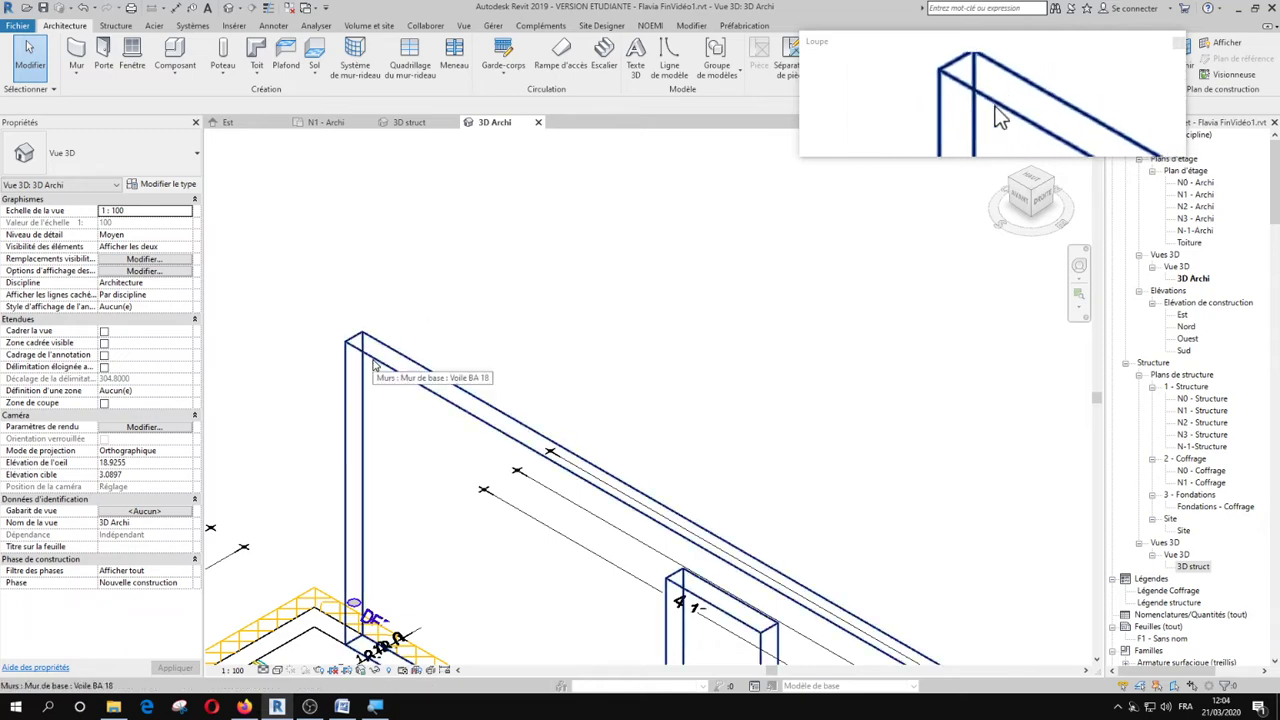
scroll(420, 330, down, 5)
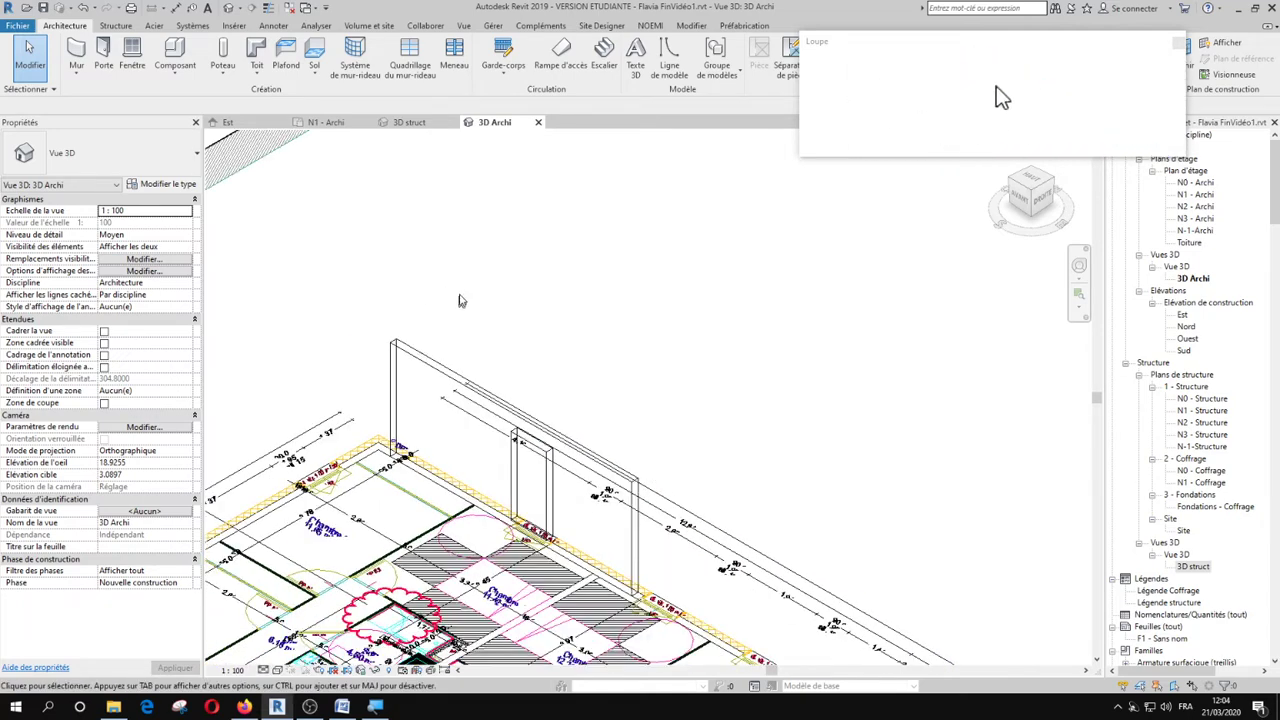
scroll(338, 430, down, 3)
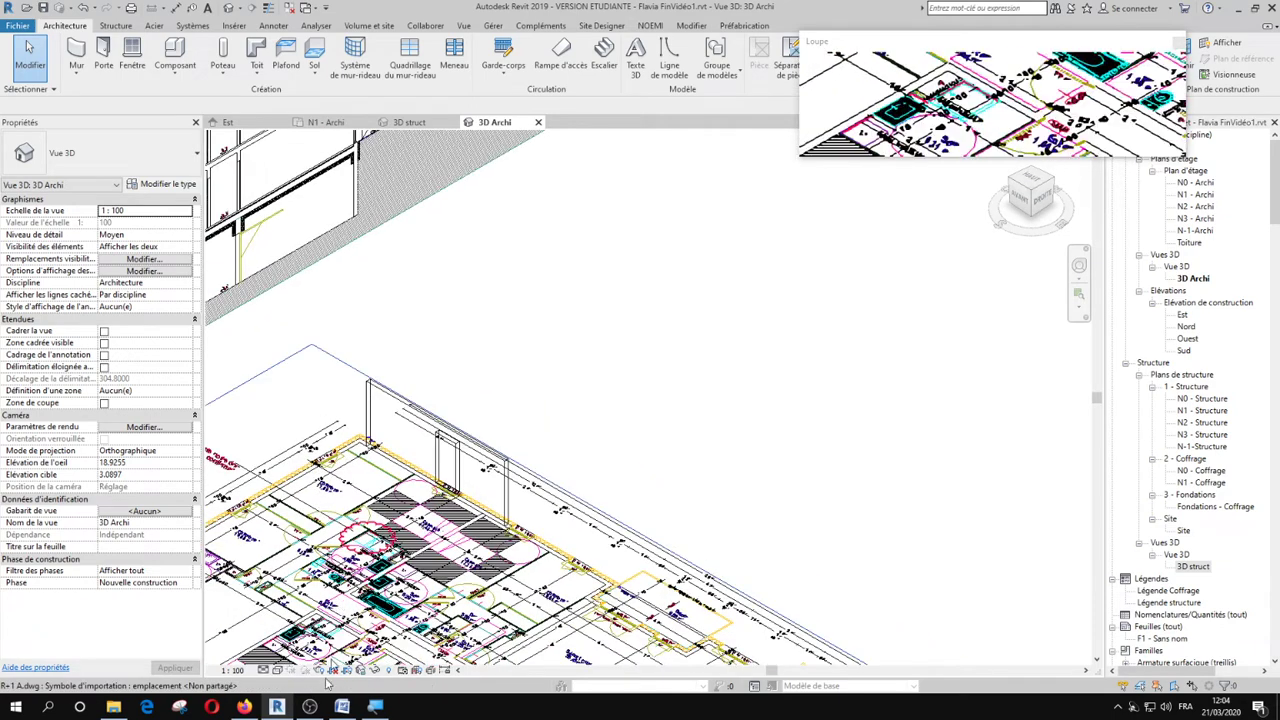
Inspect the Voile BA 18 wall and its window opening in the 3D struct view, checking the properties of each
click(407, 122)
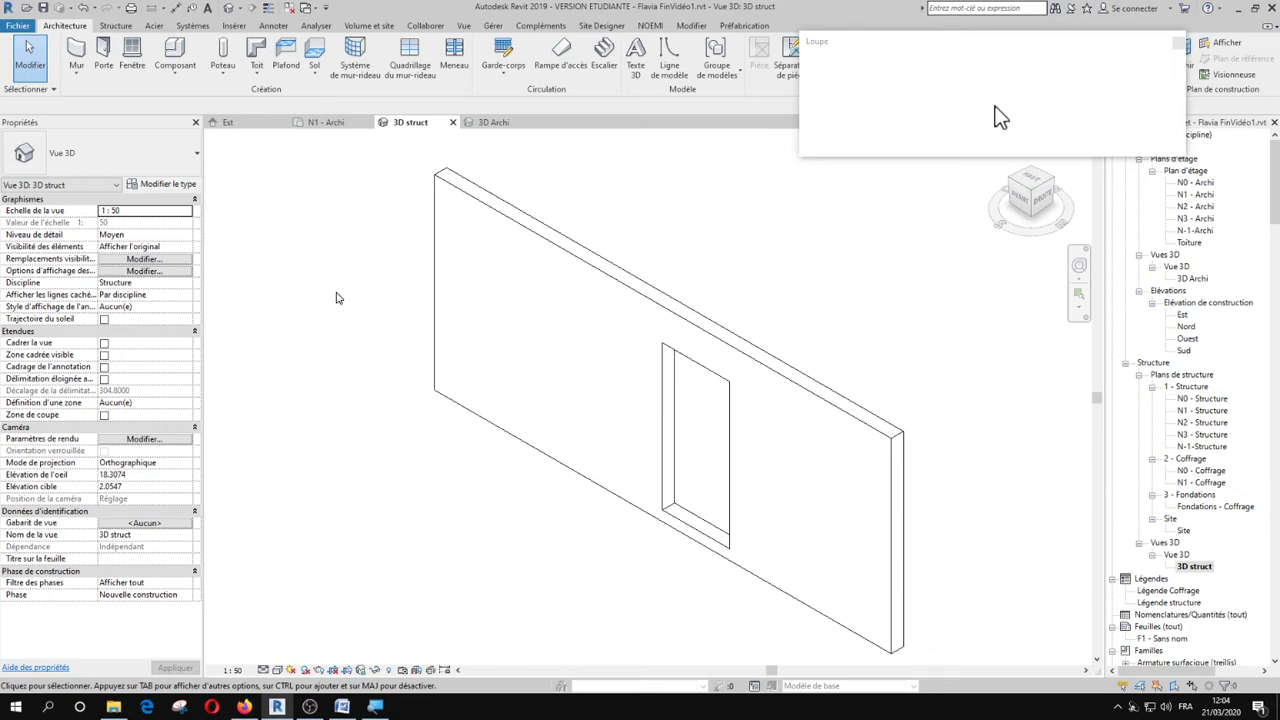
click(460, 220)
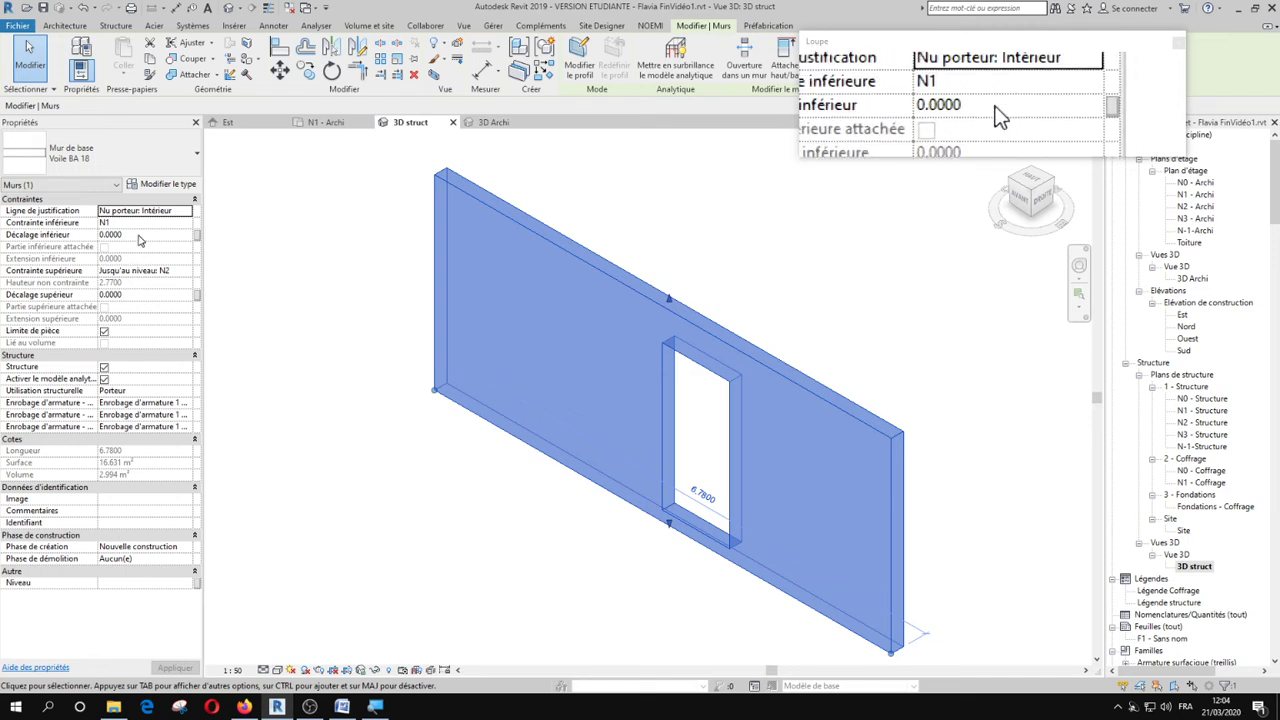
click(520, 585)
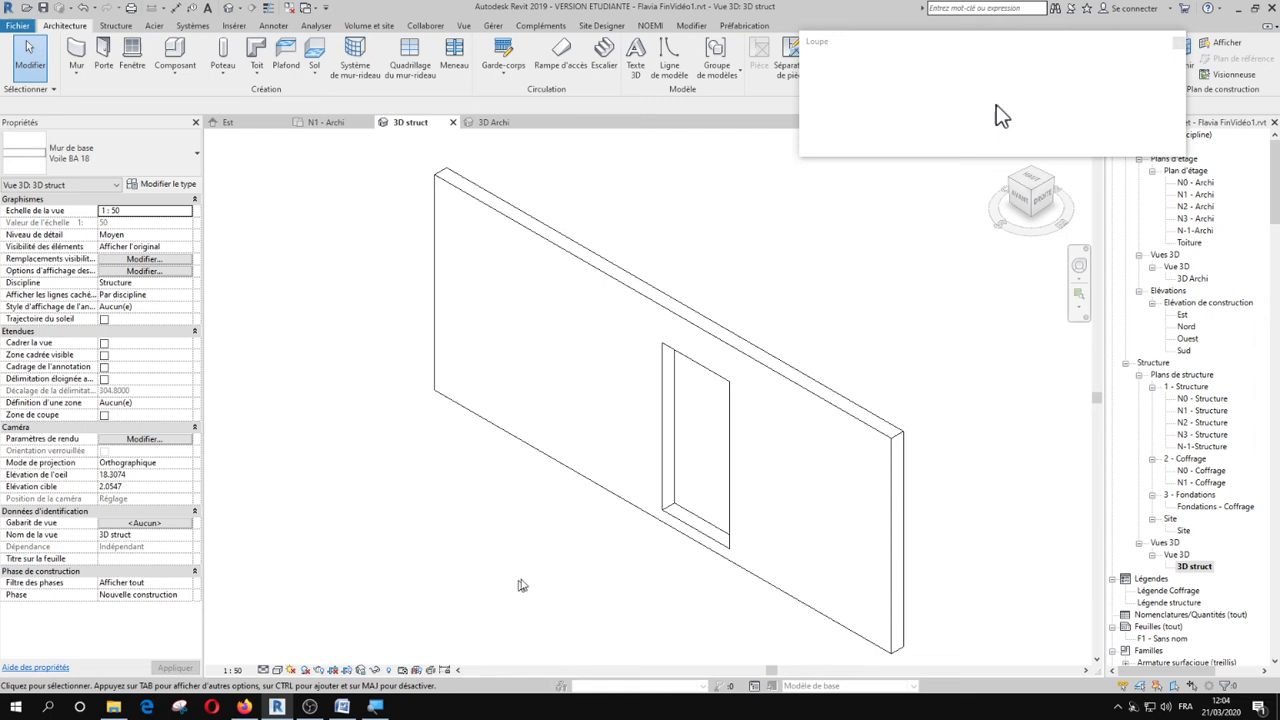
scroll(713, 549, up, 3)
click(697, 535)
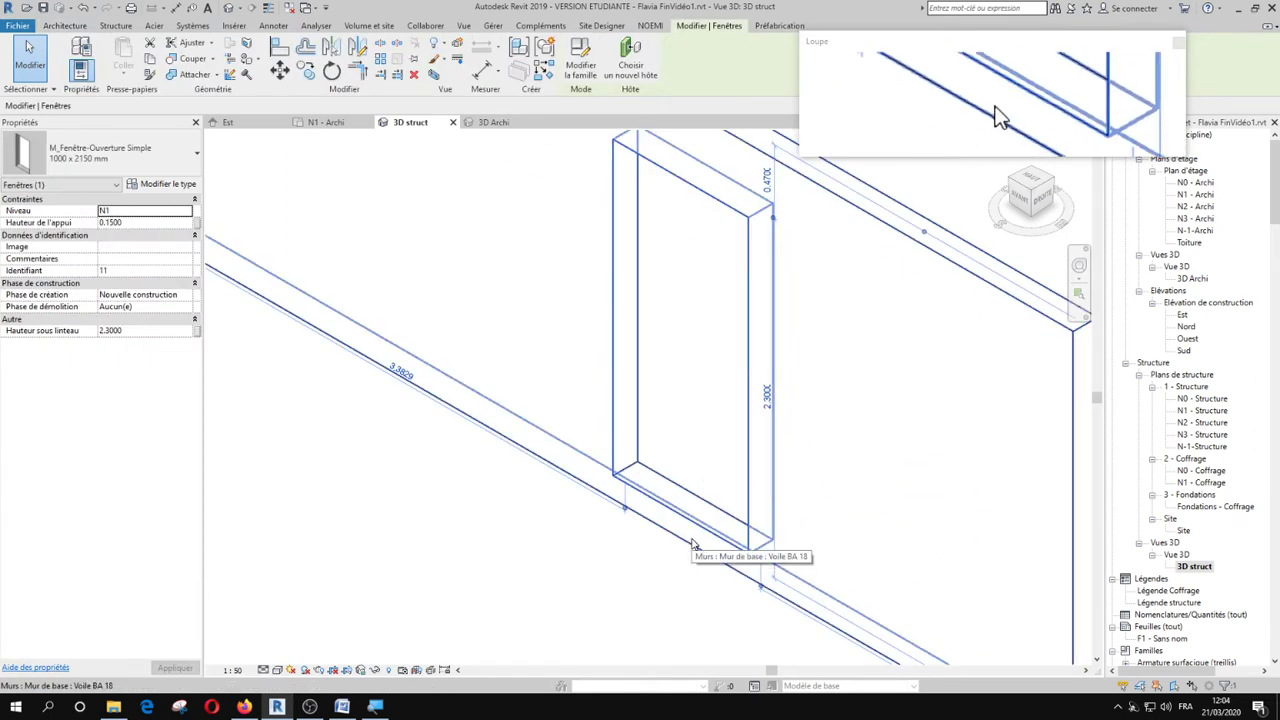
click(418, 282)
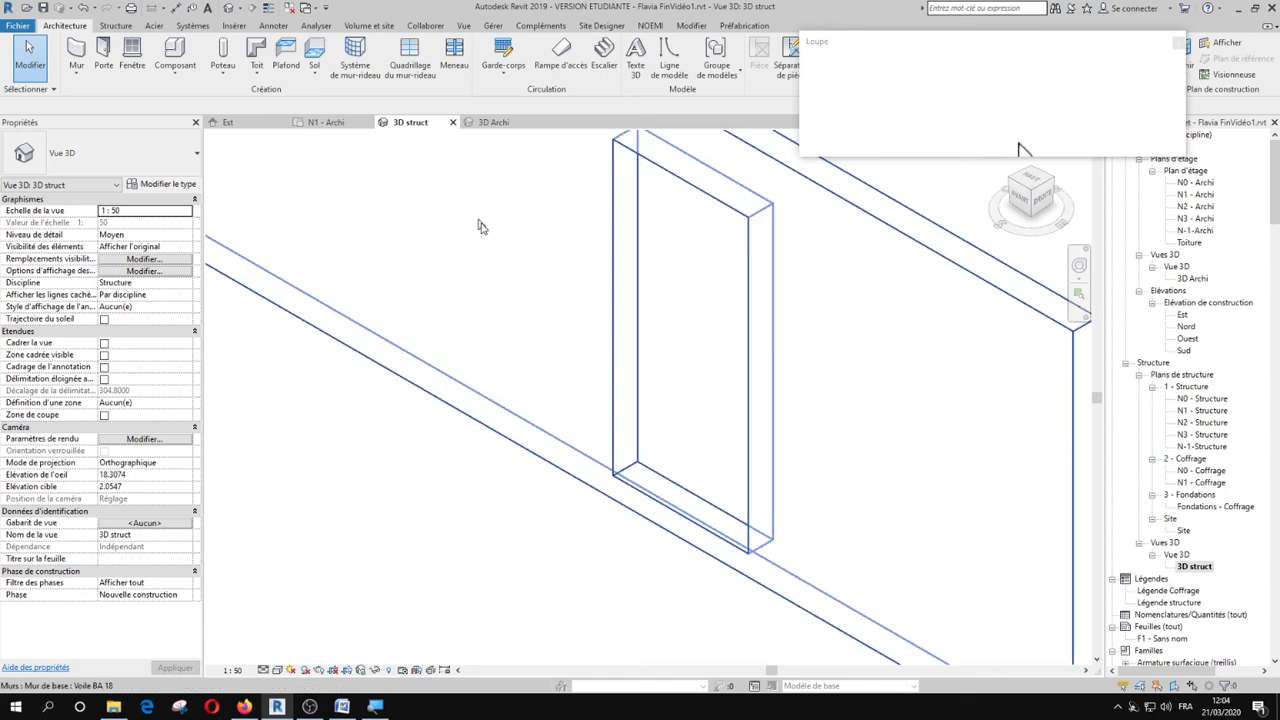
Open the N1 - Archi plan and select the 1000 x 2150 mm window to examine its instance sill height
click(326, 122)
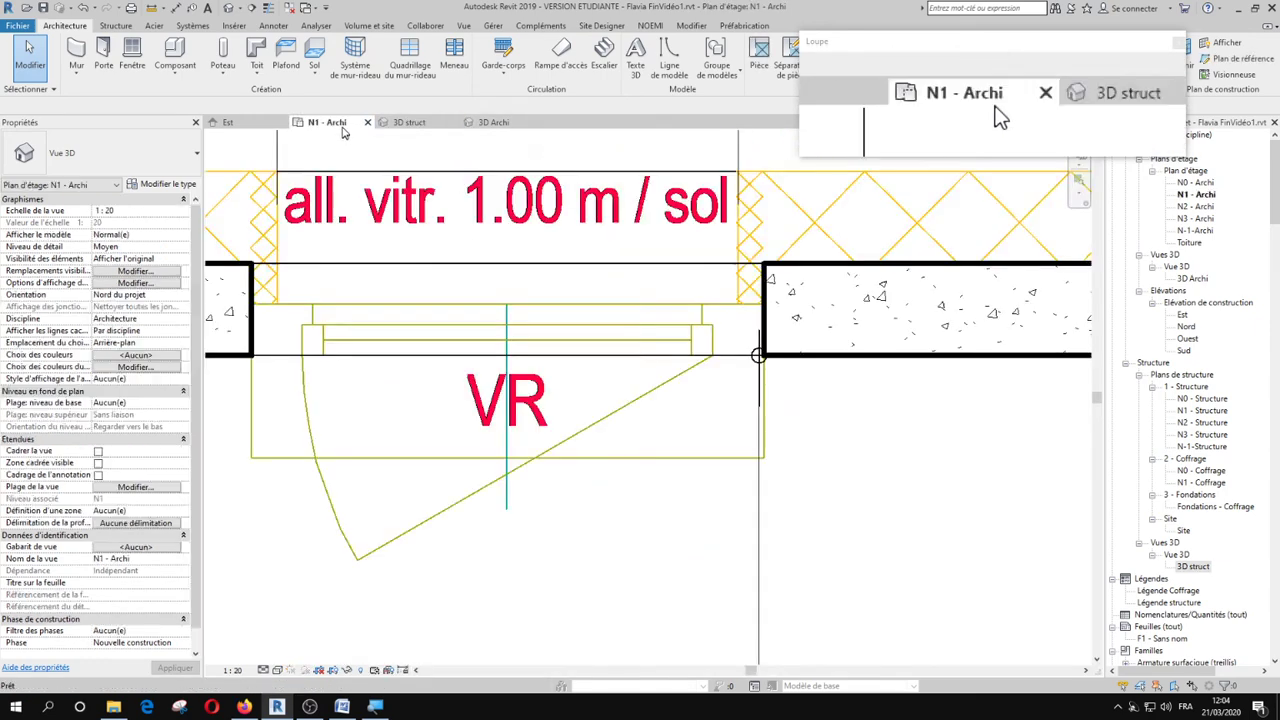
click(309, 270)
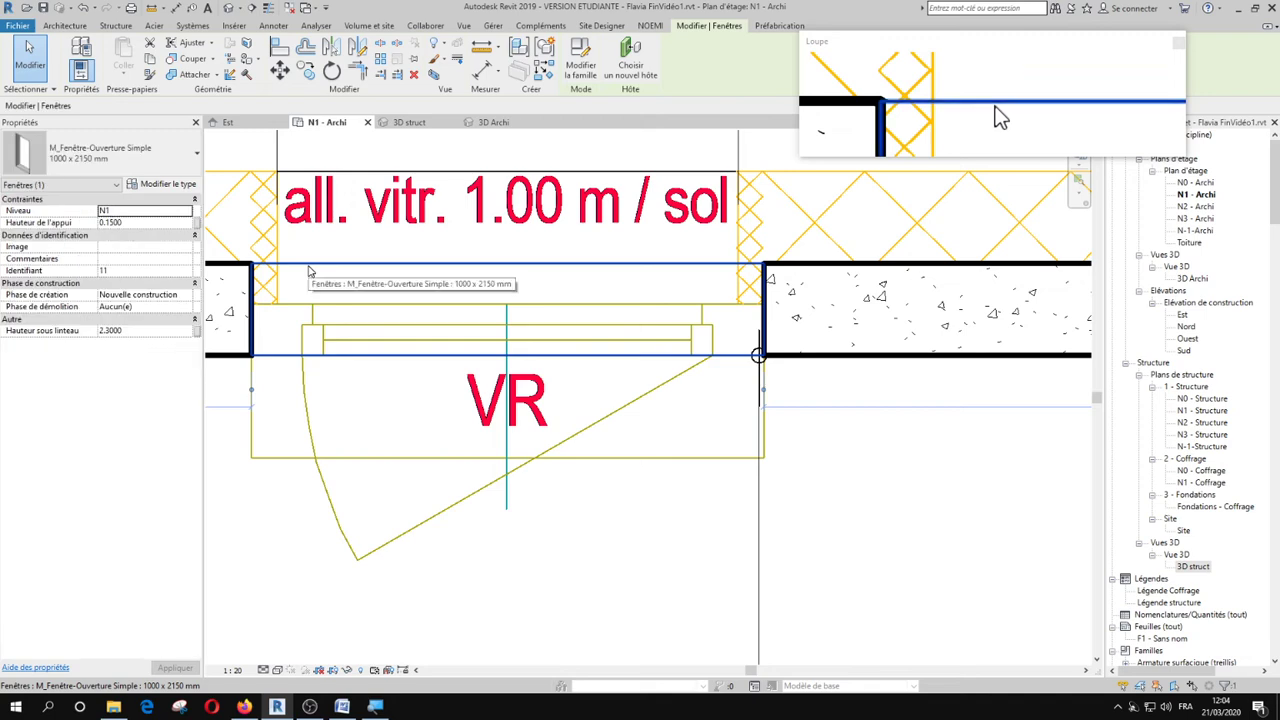
click(146, 222)
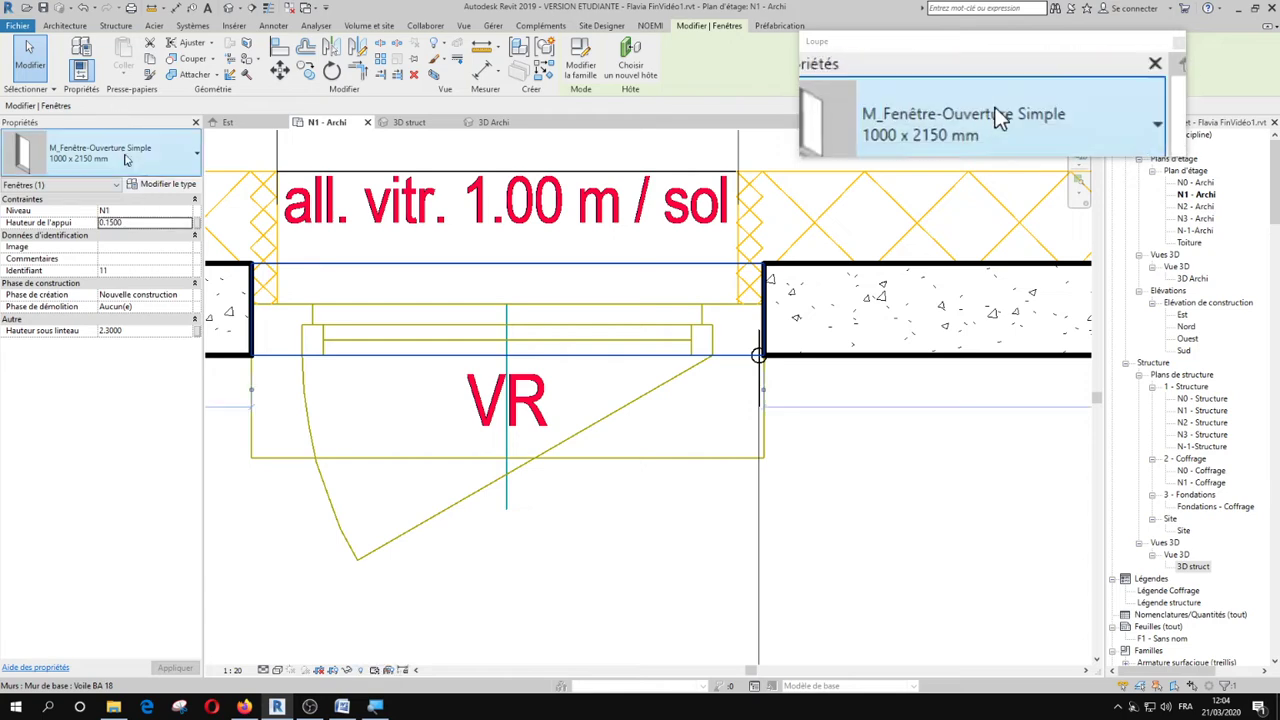
Set the default sill height (Hauteur de l'appui) in the 1000 x 2150 mm window's type properties to 0.20
click(140, 186)
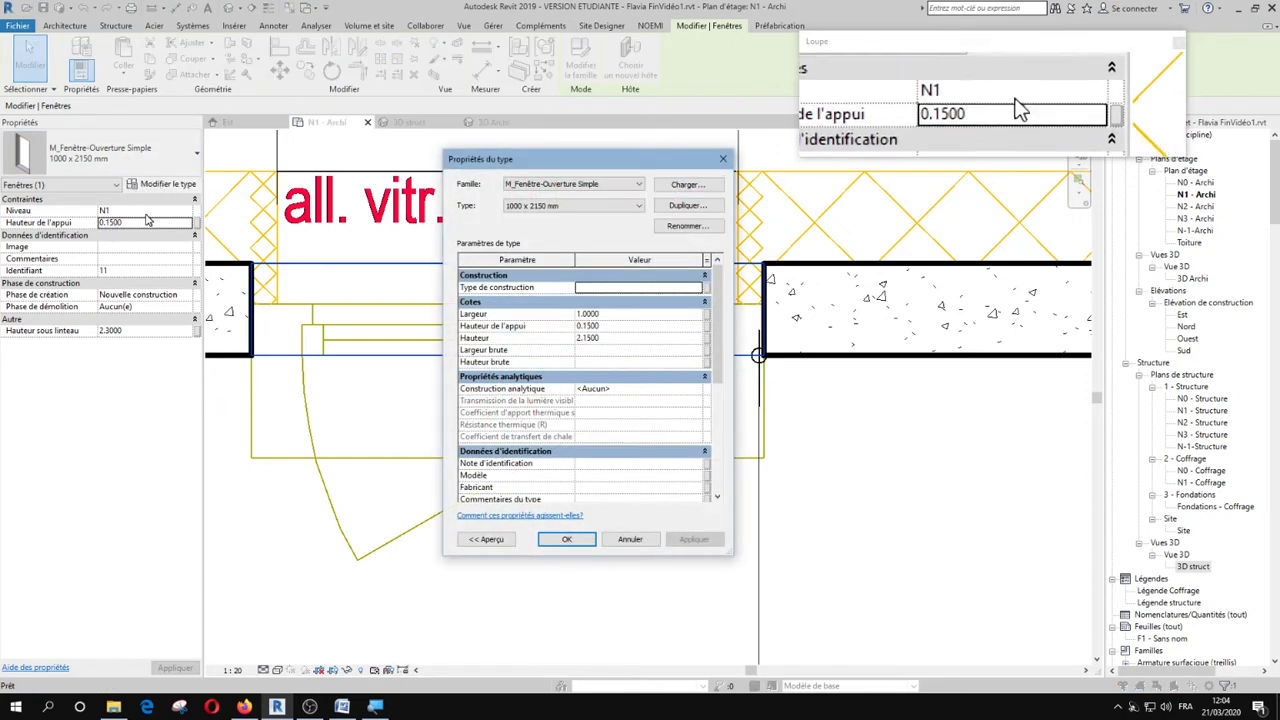
click(614, 327)
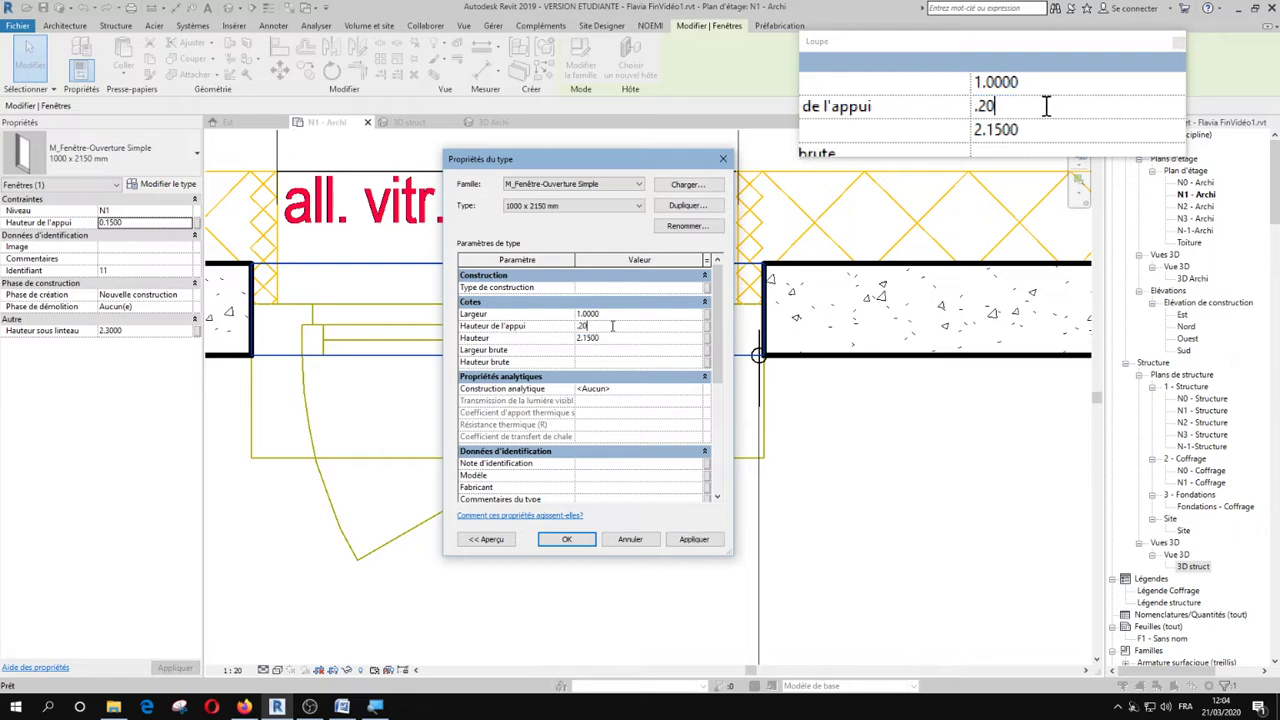
text(.20)
key(Return)
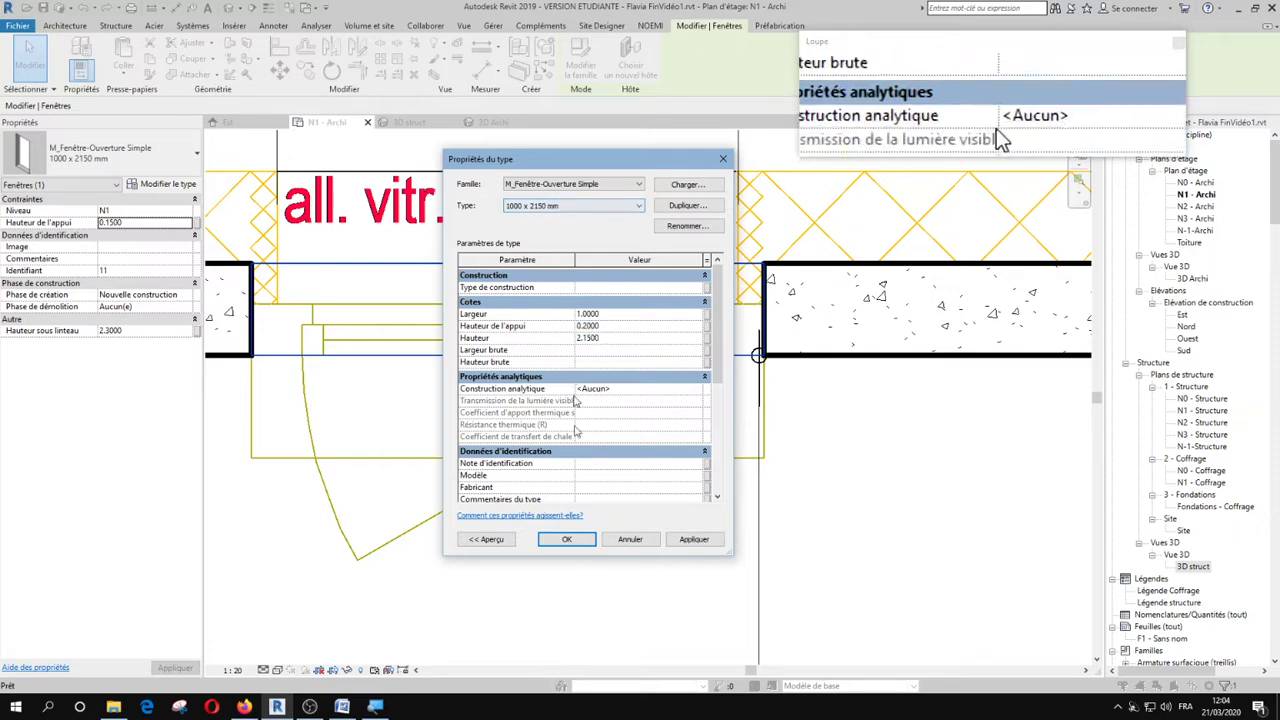
click(566, 539)
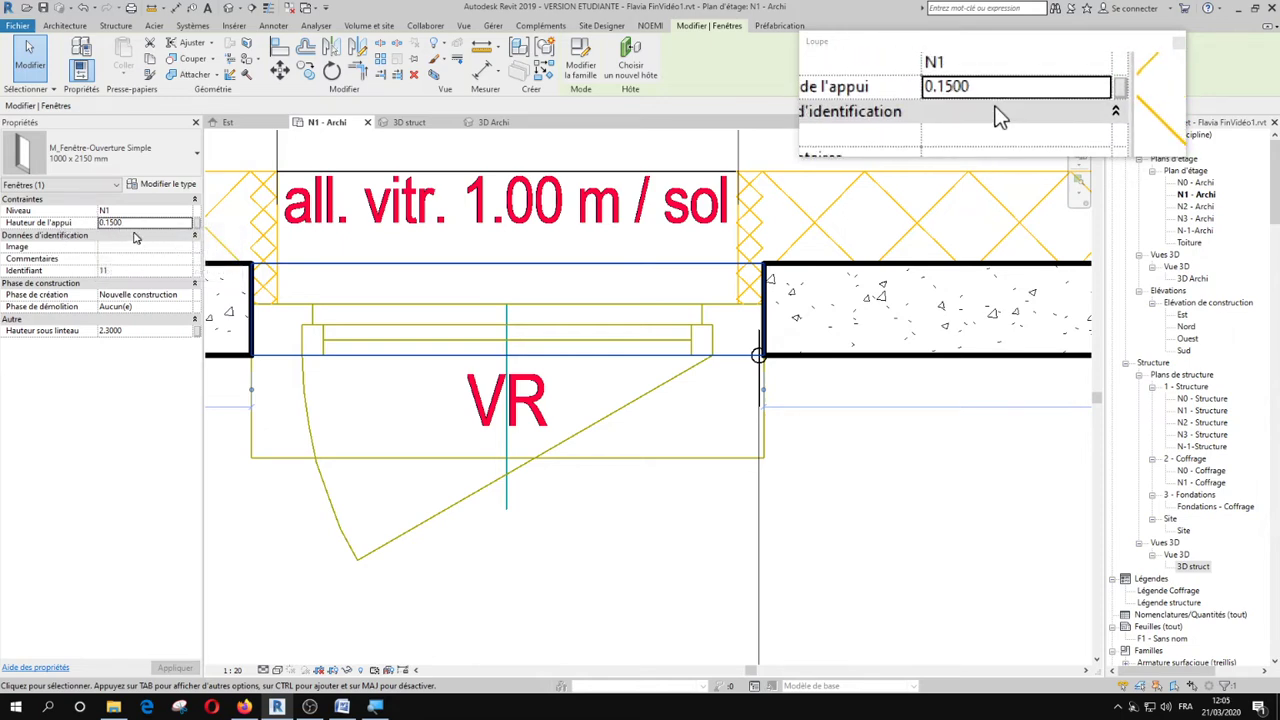
Restore the window type's default sill height (Hauteur de l'appui) to 0.15 and deselect the window
click(150, 190)
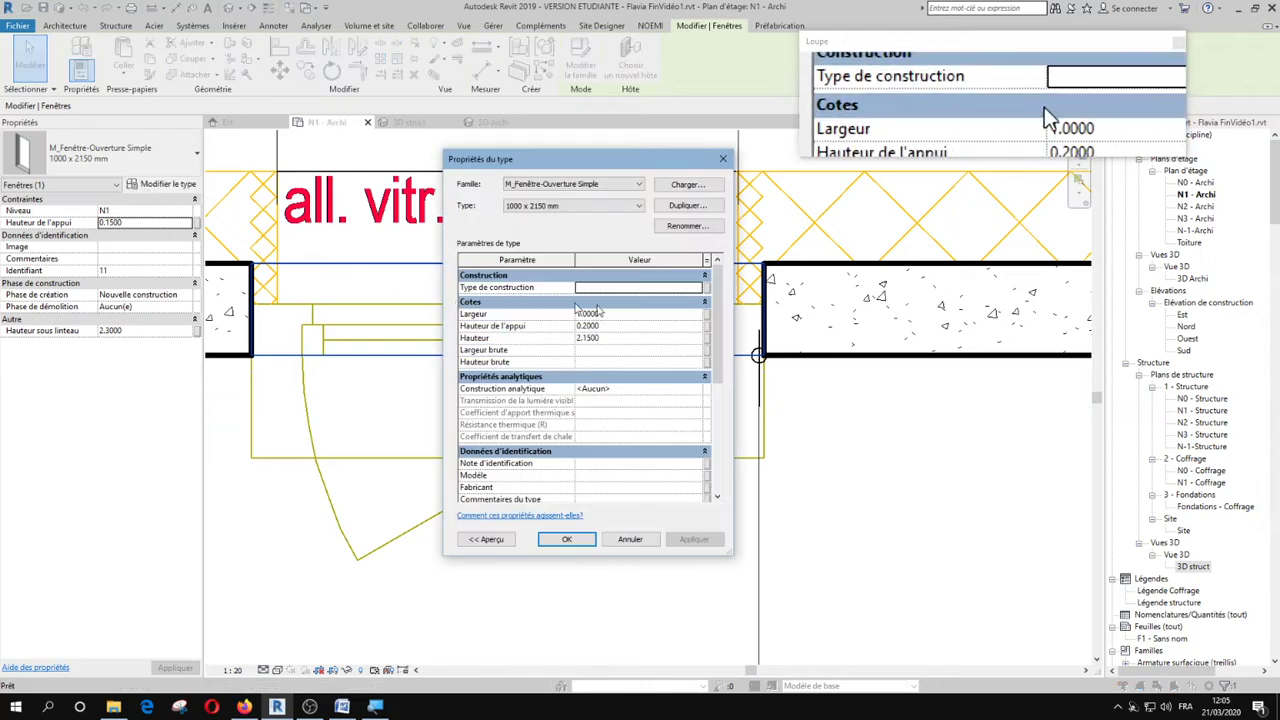
click(607, 327)
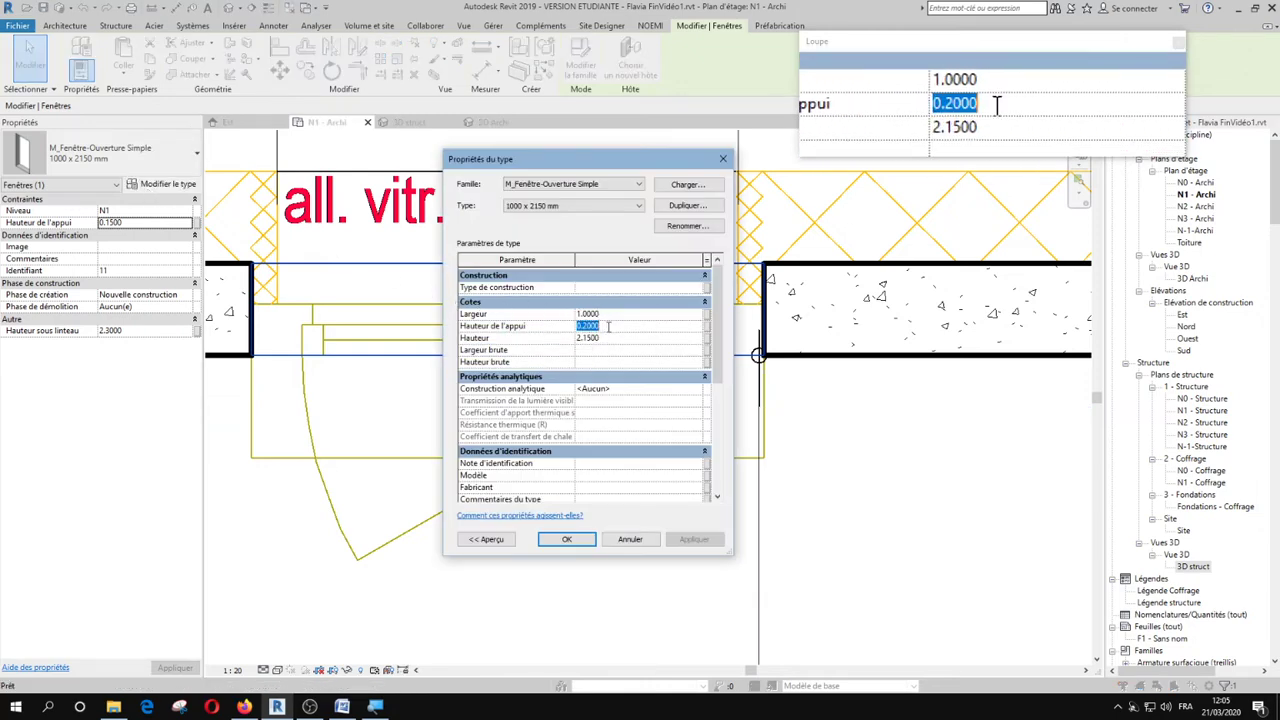
text(.15)
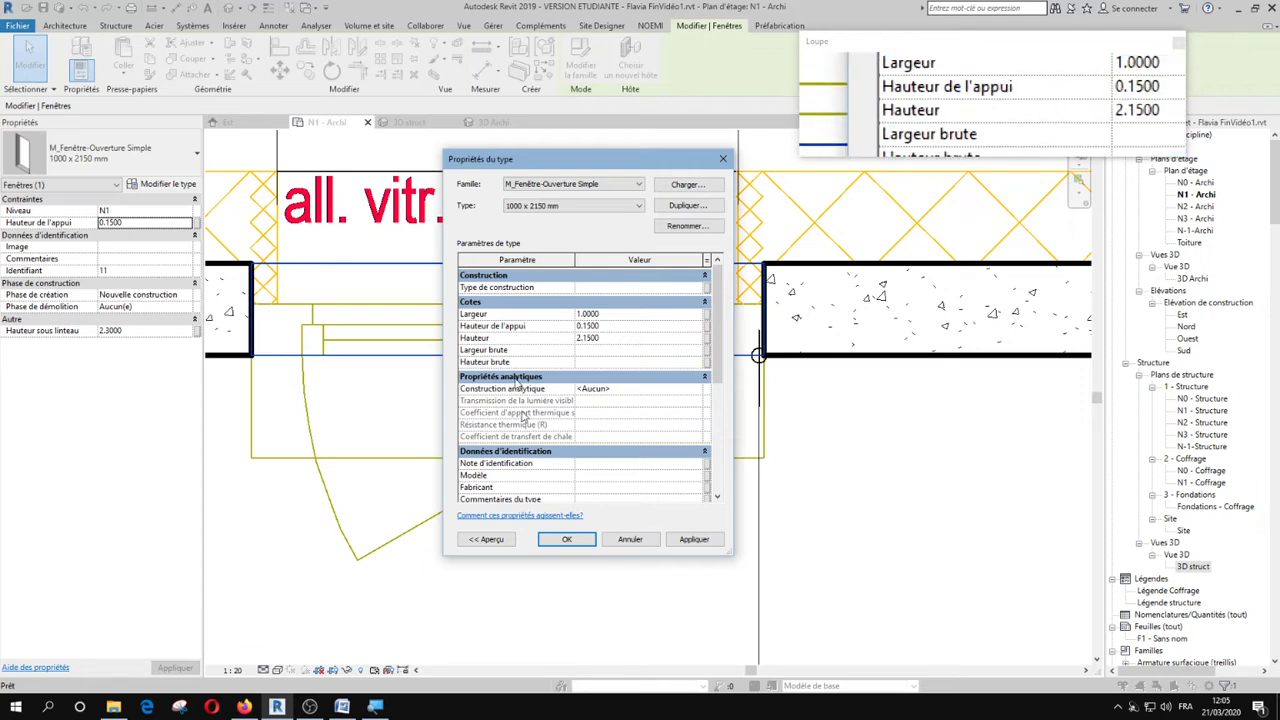
click(567, 540)
click(573, 500)
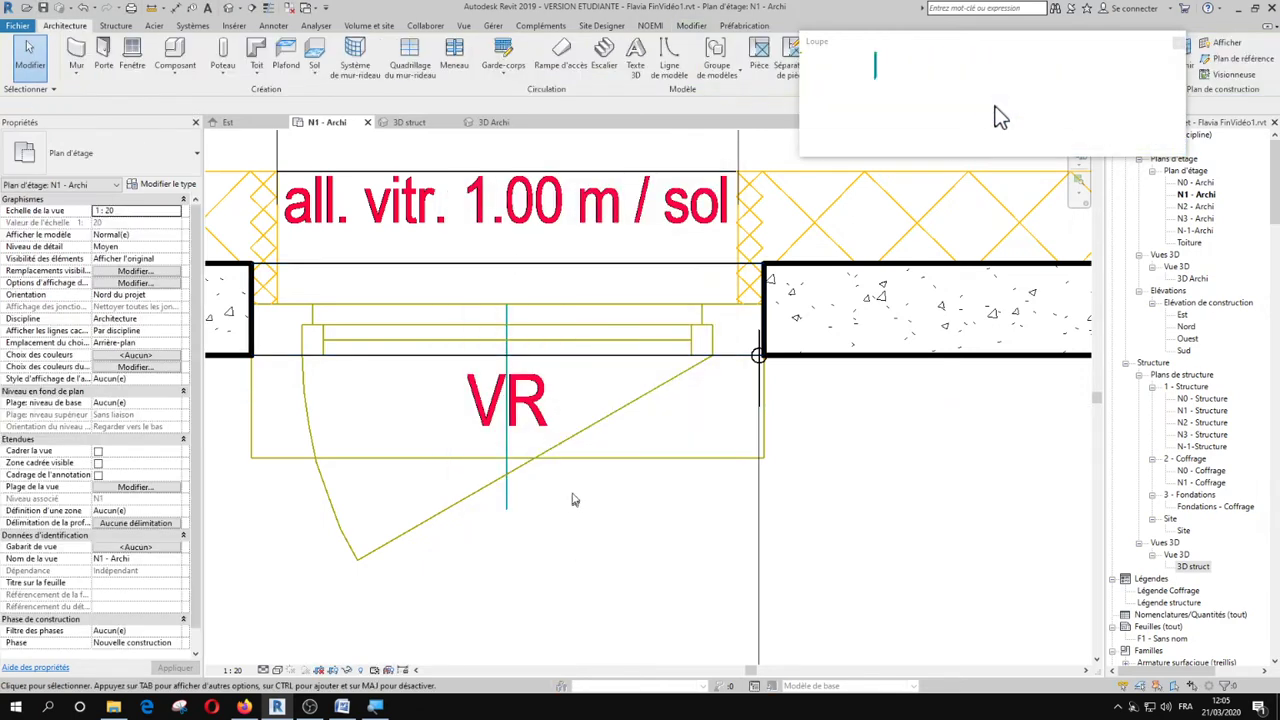
Examine the placed window's instance sill height (Hauteur de l'appui) in the N1 - Archi plan
click(754, 354)
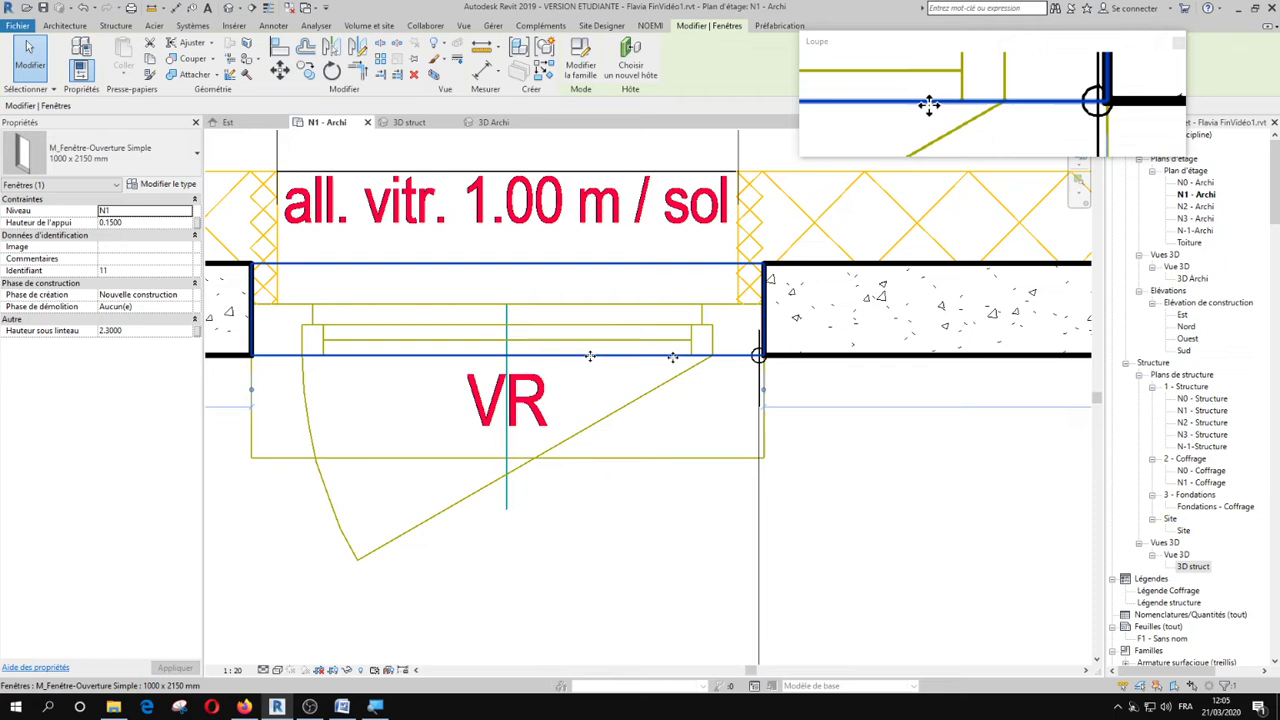
click(147, 226)
click(551, 553)
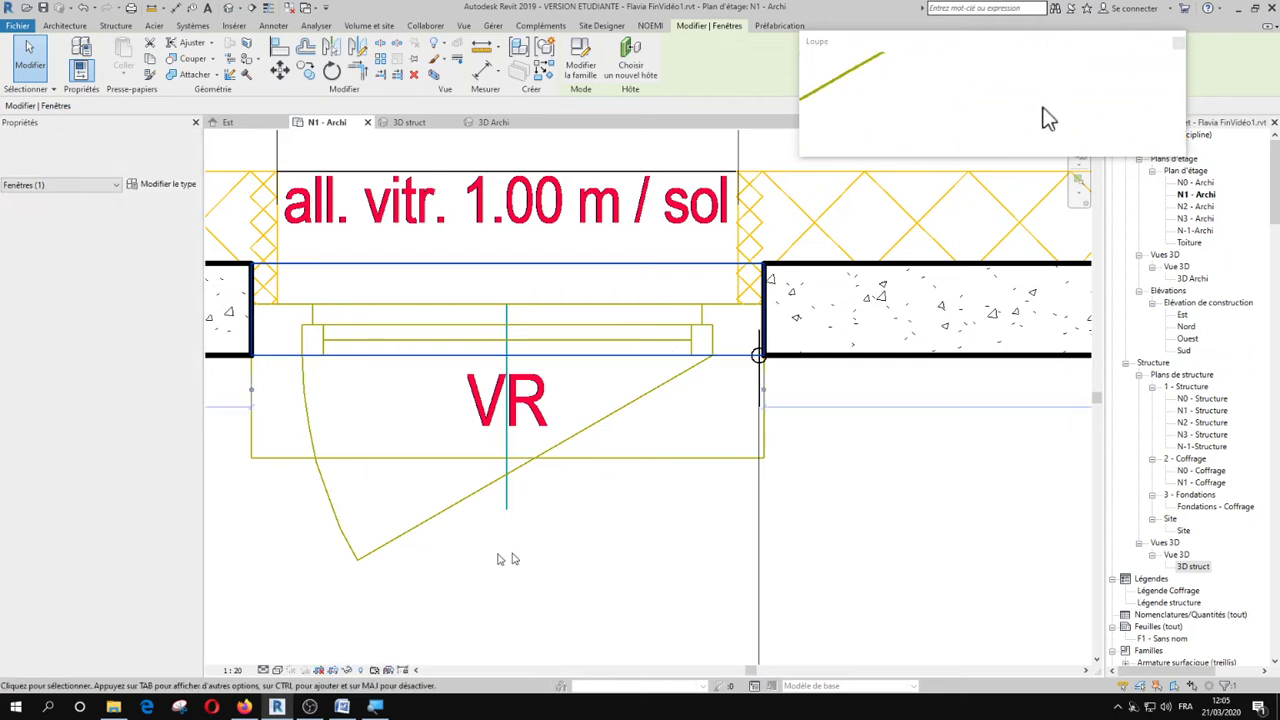
click(742, 362)
click(829, 467)
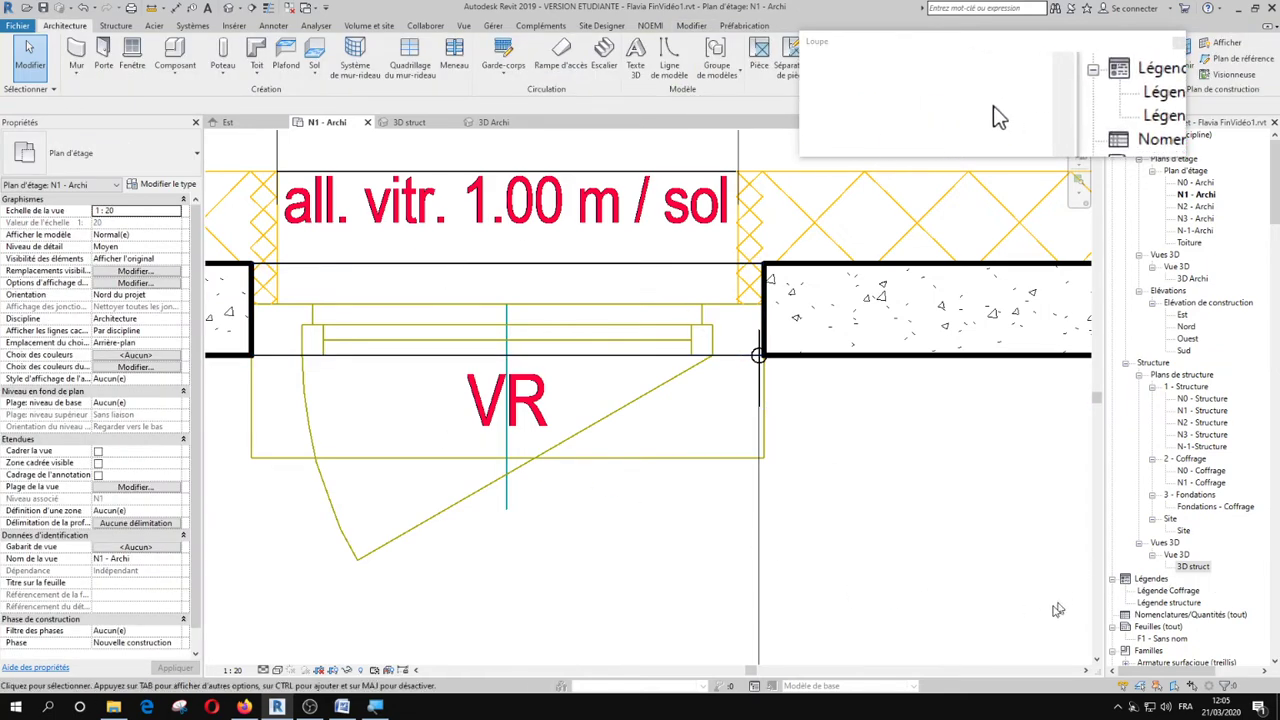
Bring the whole N1 floor plan into view
scroll(663, 506, down, 6)
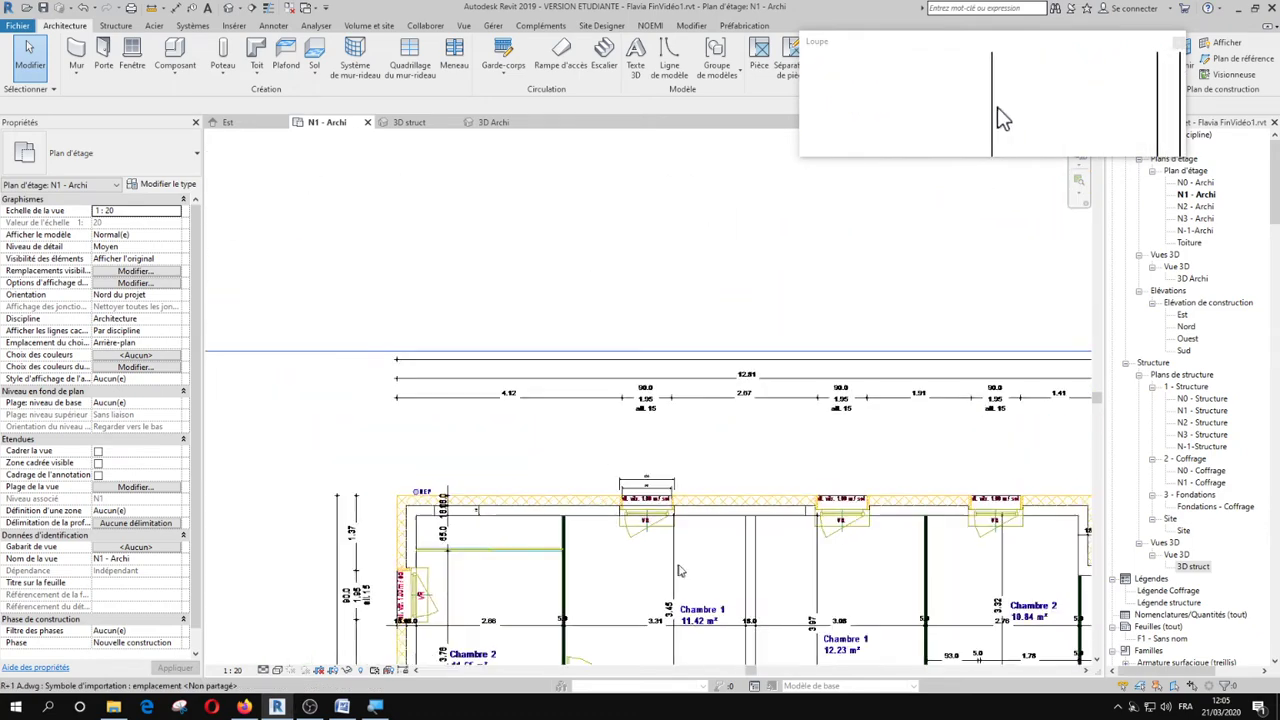
scroll(678, 571, down, 5)
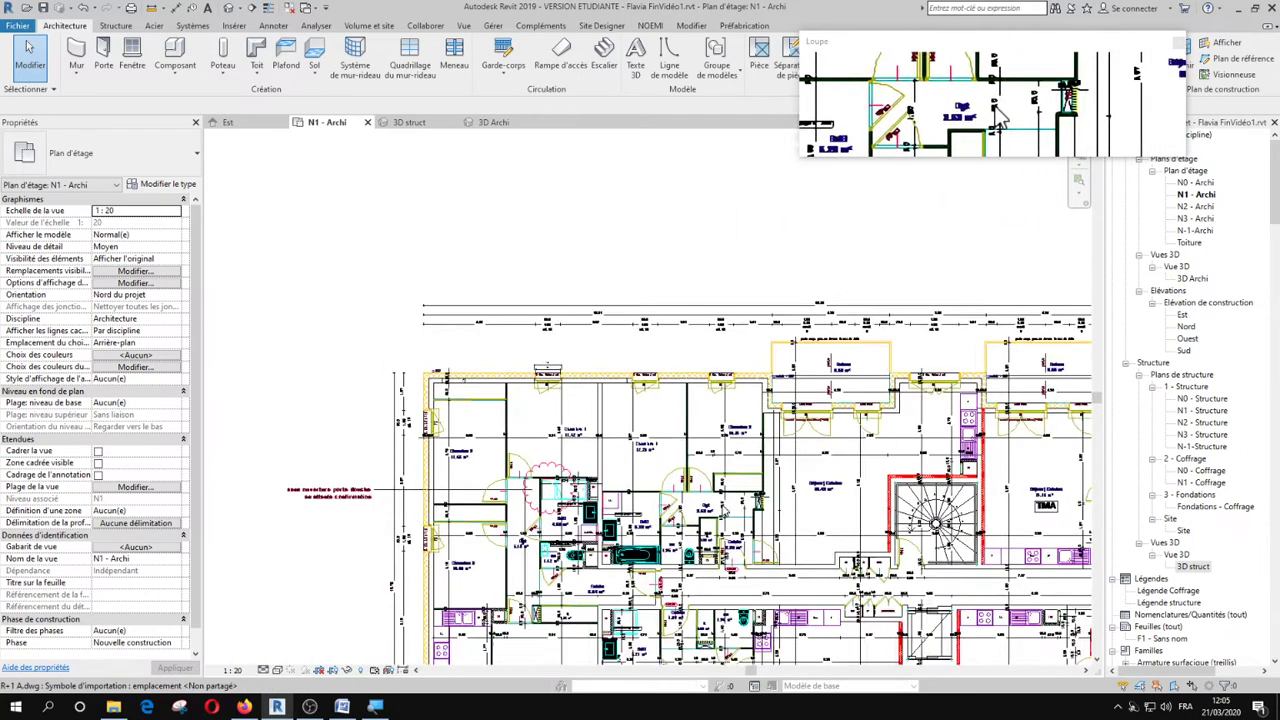
scroll(703, 510, down, 2)
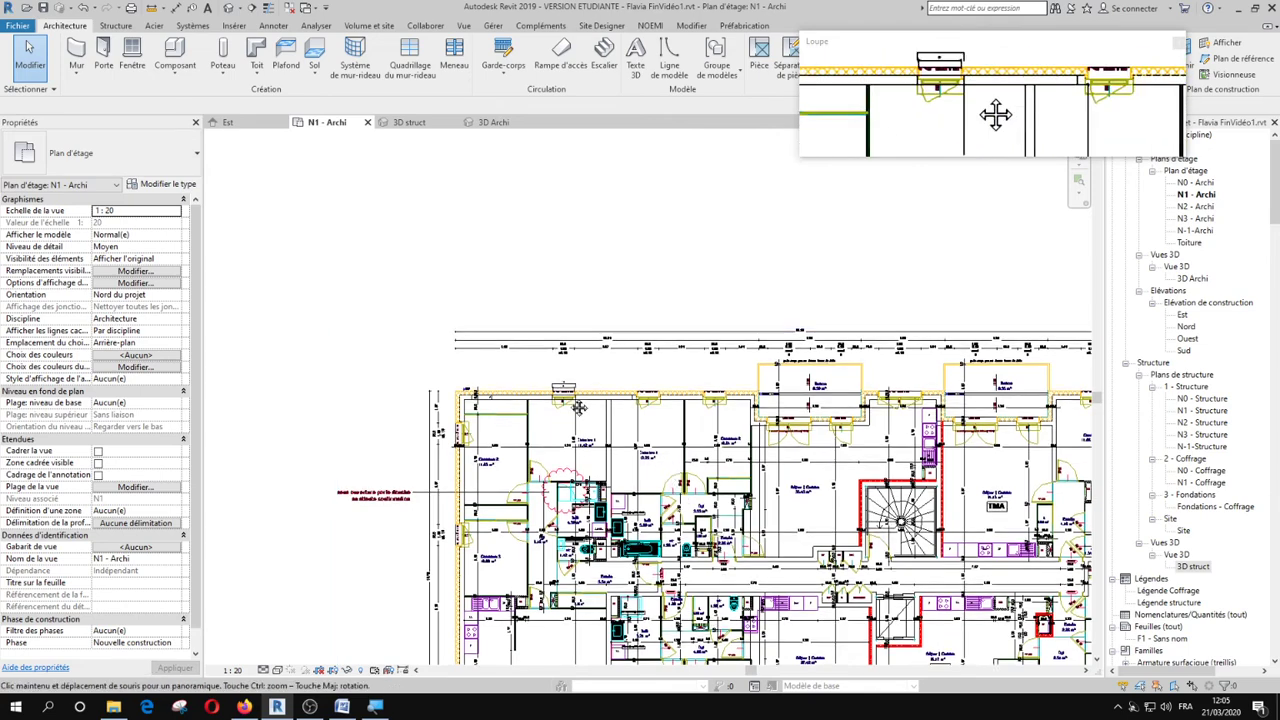
middle_drag(663, 466, 538, 371)
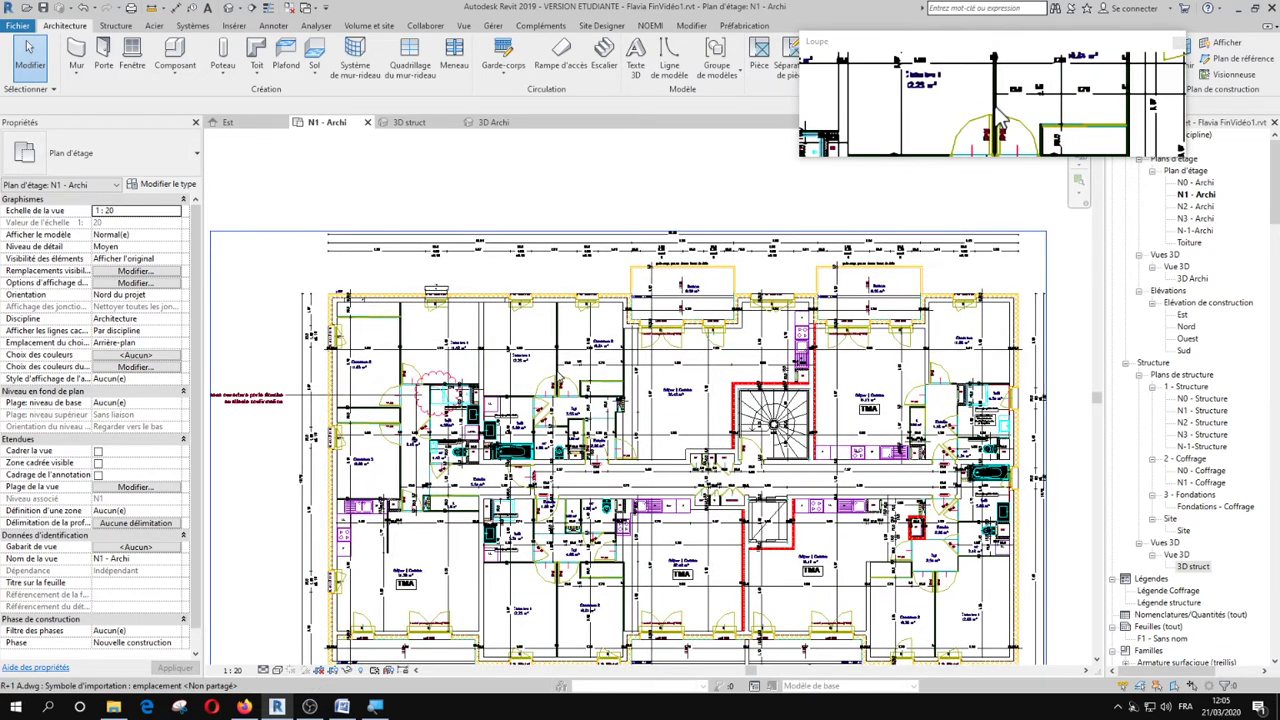